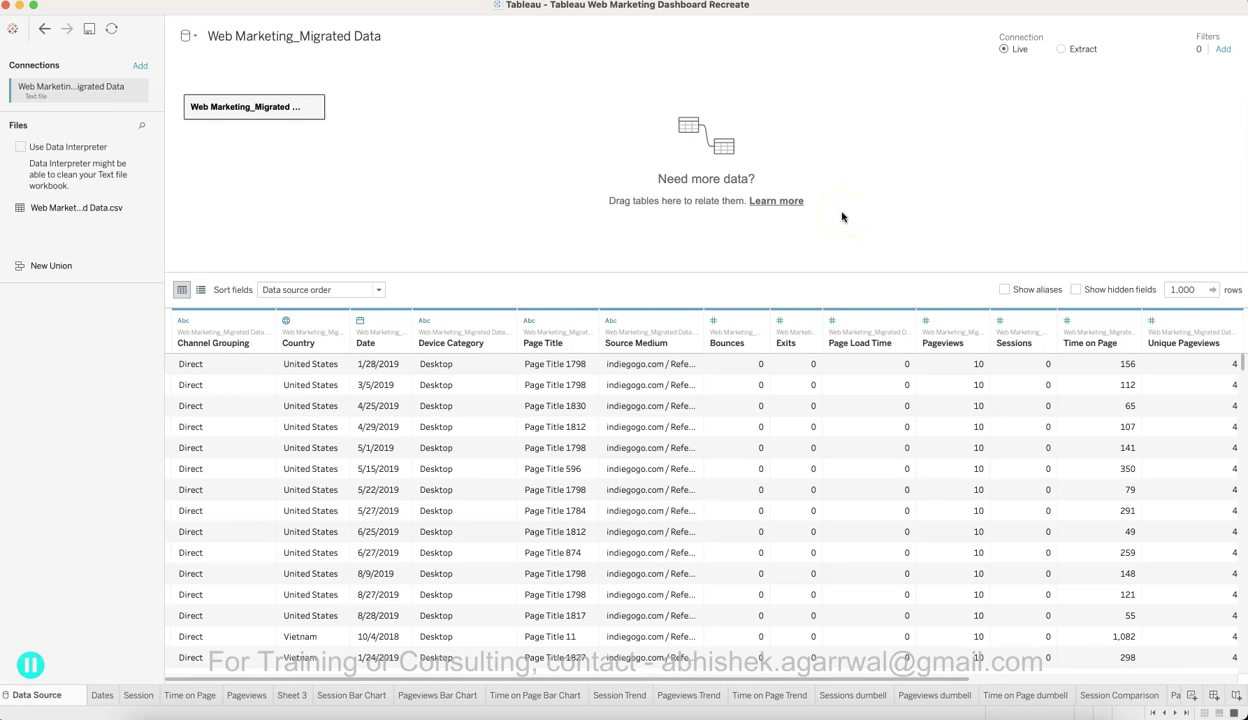
click(818, 230)
click(844, 204)
click(234, 46)
key(Return)
click(637, 405)
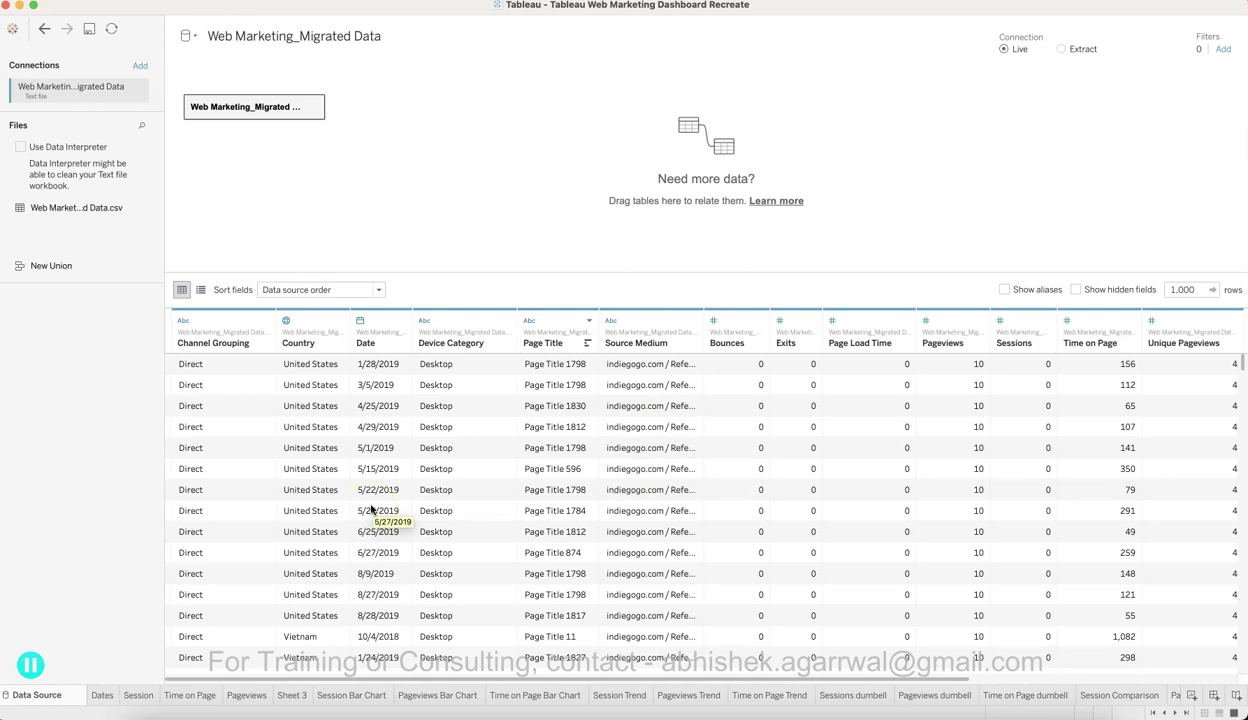
Switch to the browser, locate the Datasets spreadsheet in the Drive Datasets folder, and view its Web Marketing Dashboard link
key(super+Tab)
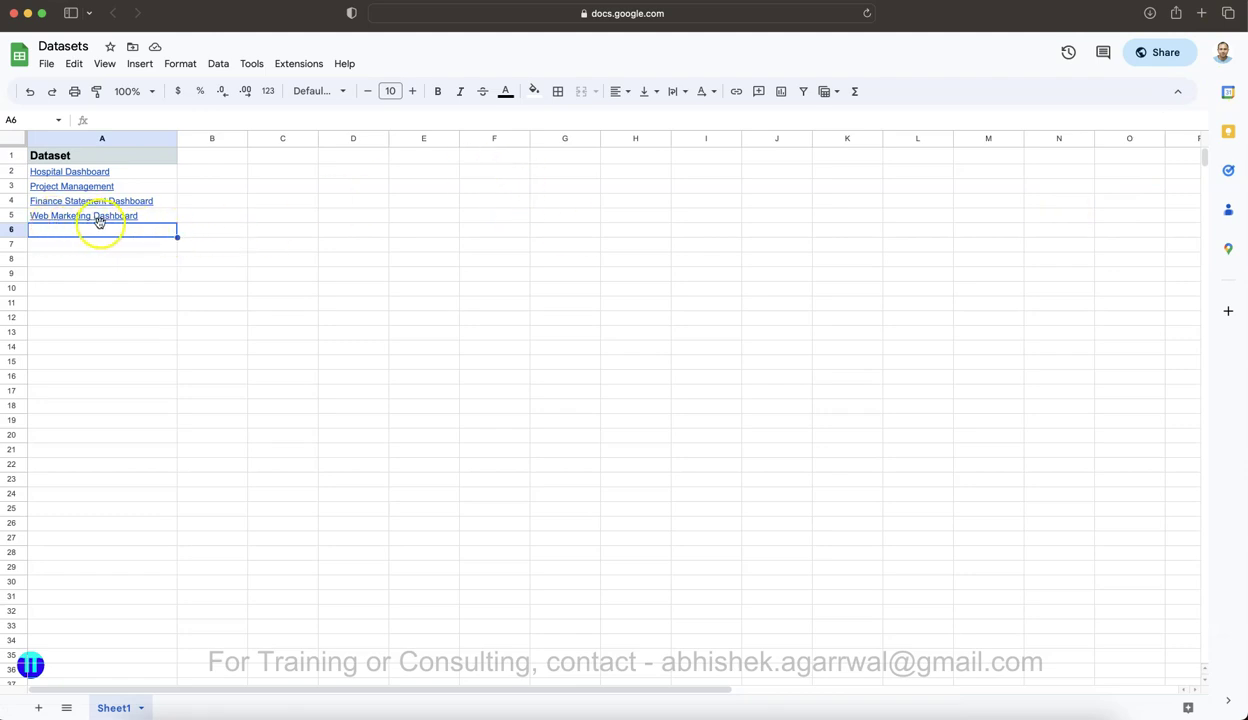
mouse_move(101, 224)
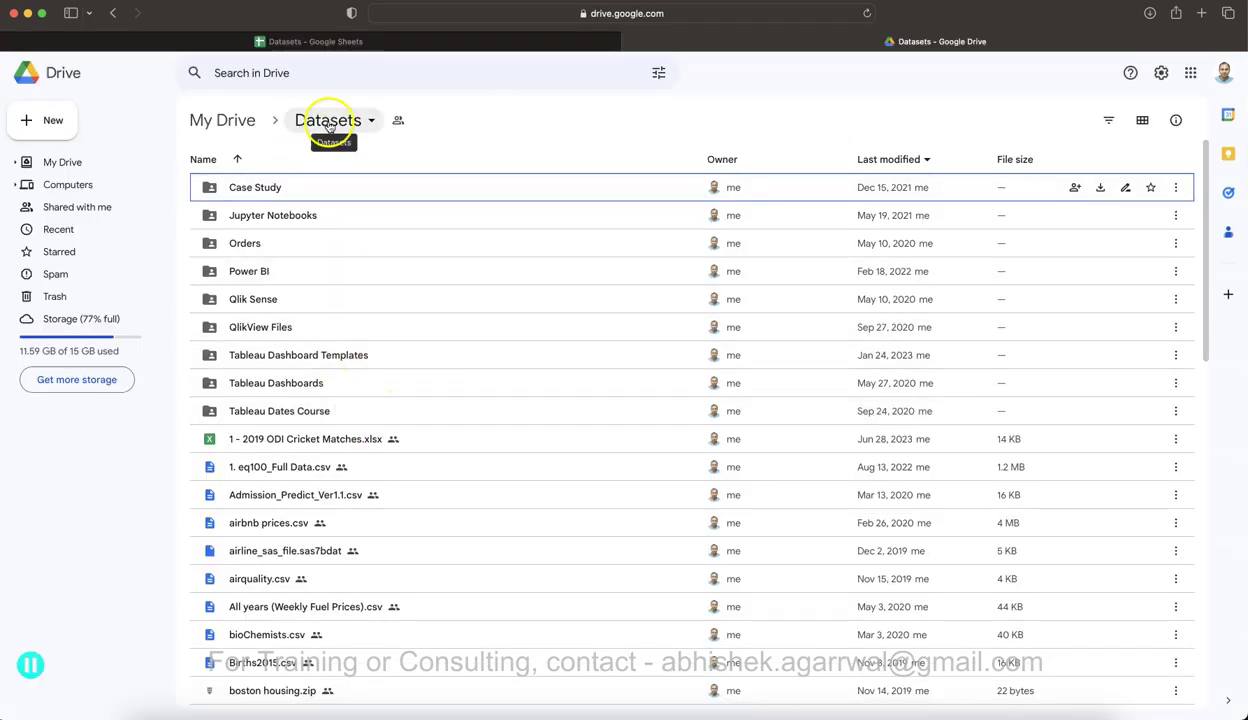
scroll(432, 407, down, 3)
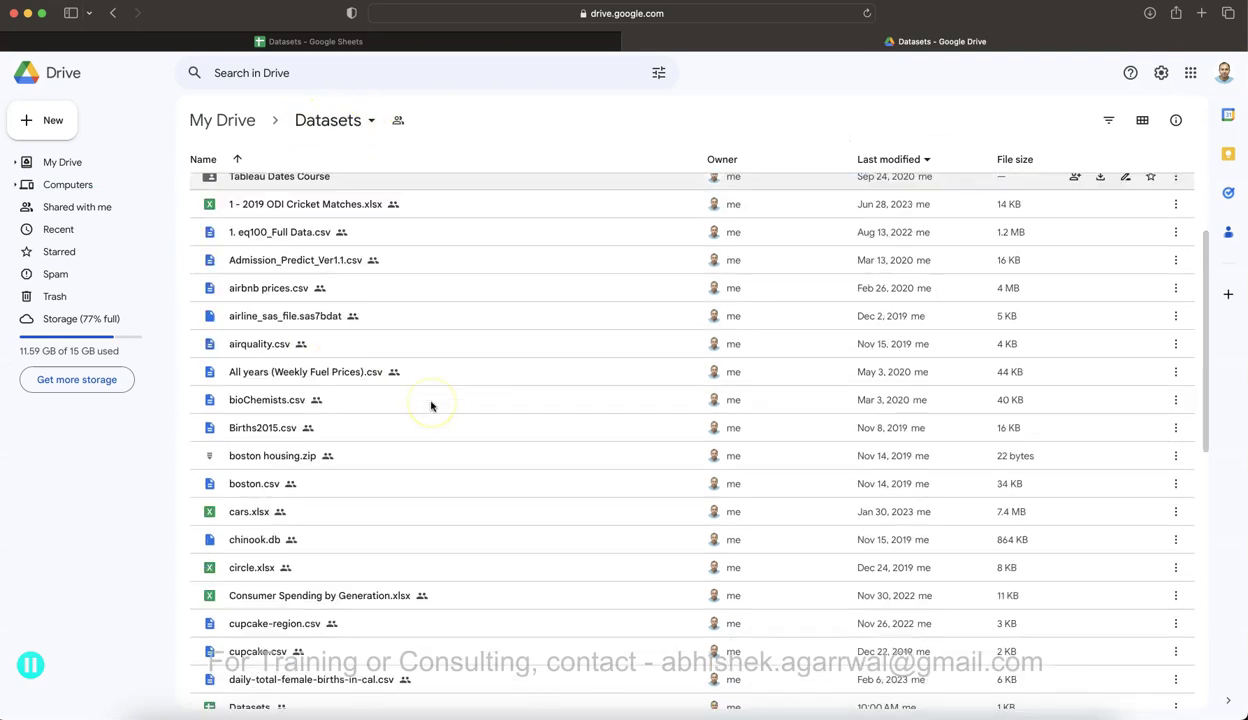
scroll(315, 602, down, 3)
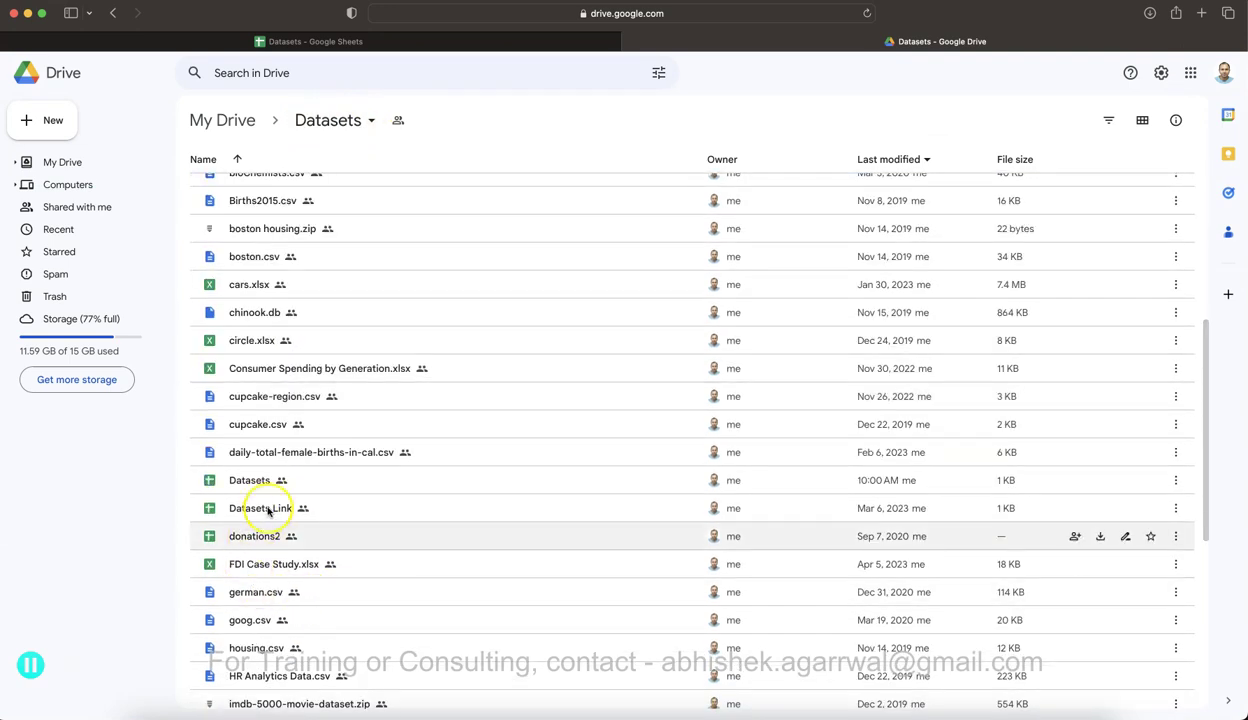
click(249, 480)
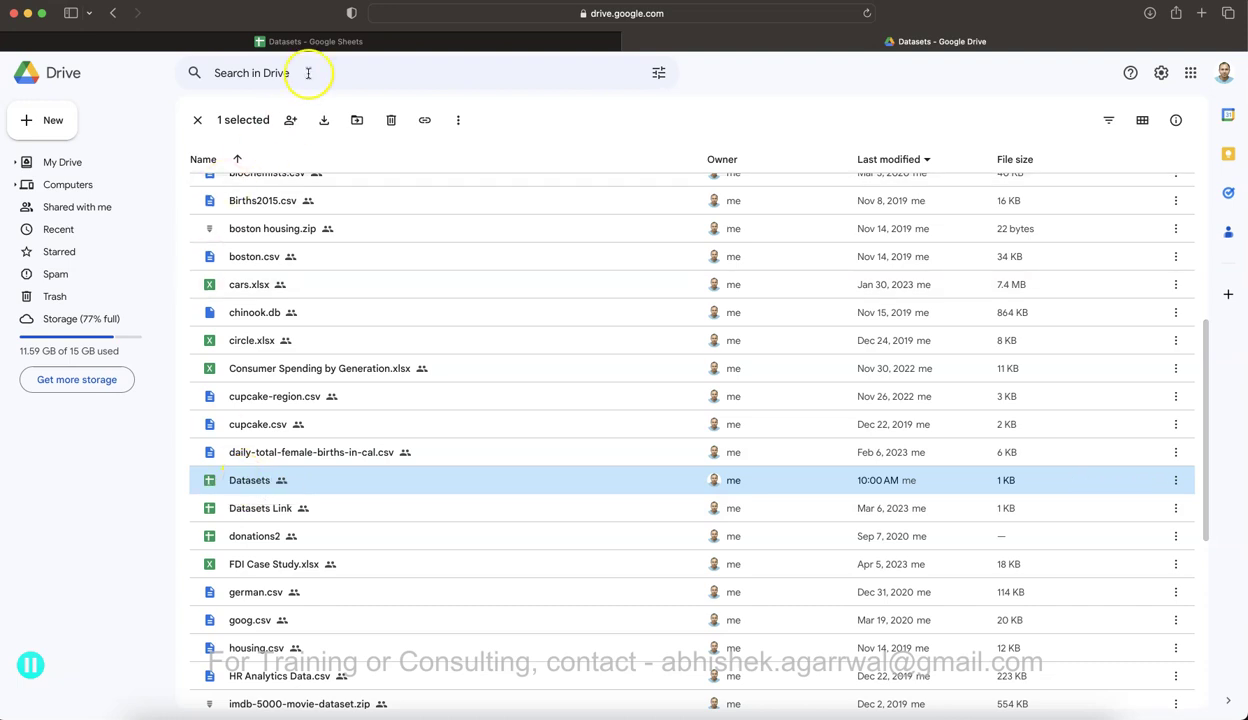
click(314, 41)
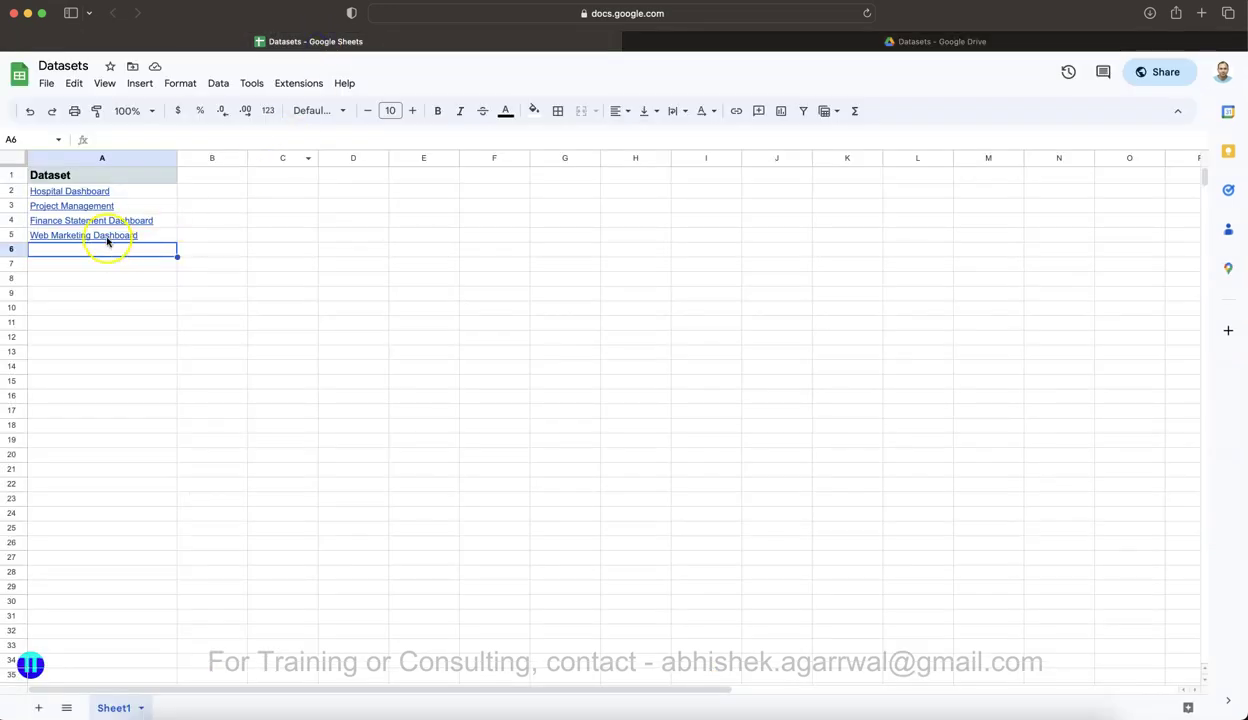
mouse_move(71, 241)
Return to Tableau and examine the Latest Date, CP Start Date, PP End Date and PP Start Date values on the Dates worksheet
key(super+Tab)
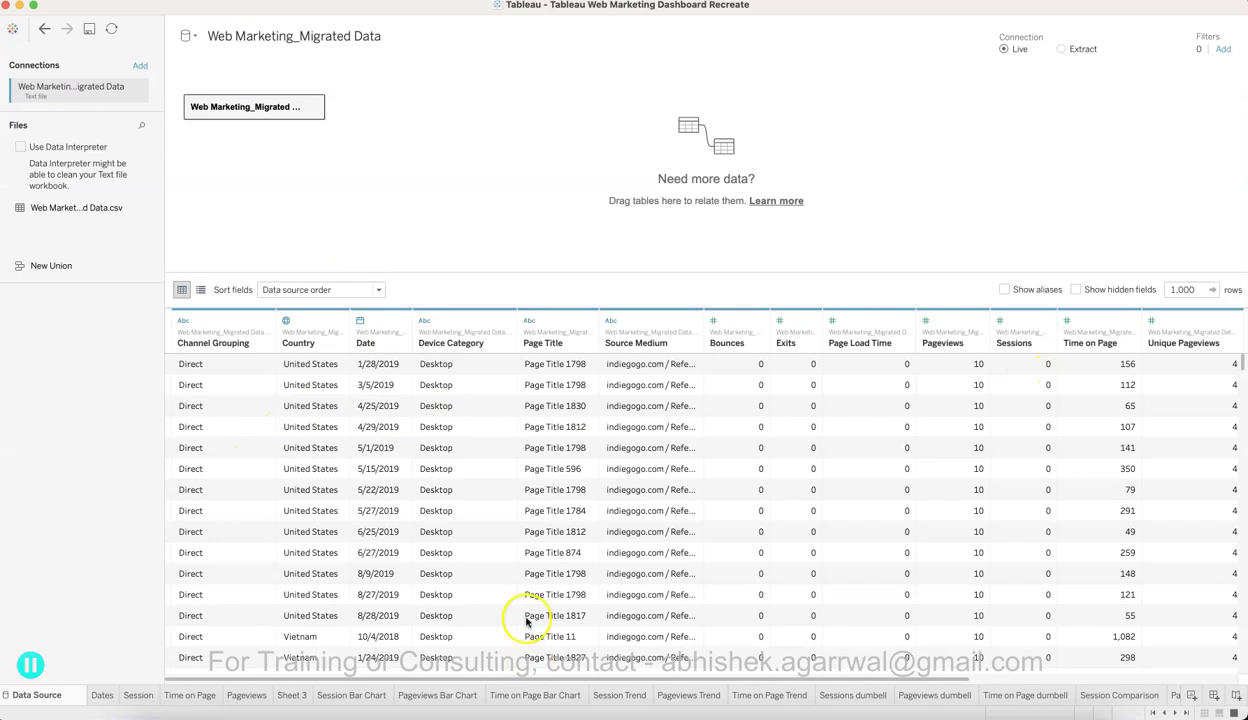
click(104, 697)
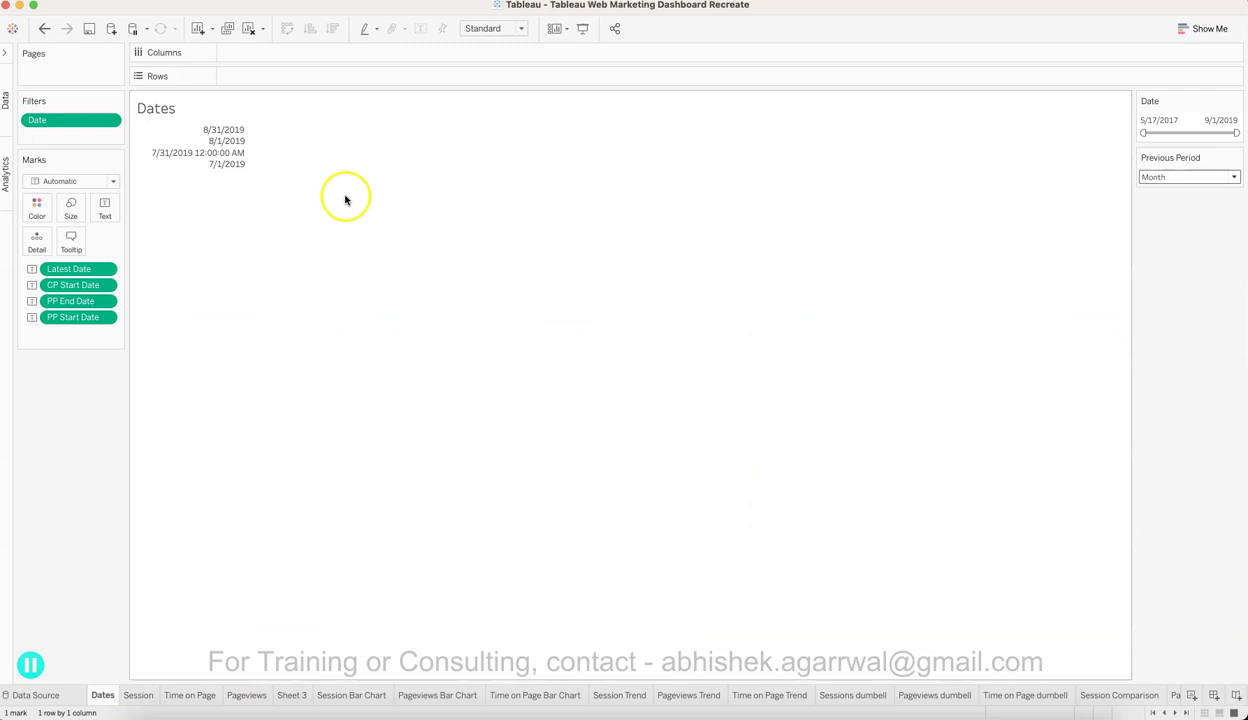
mouse_move(184, 134)
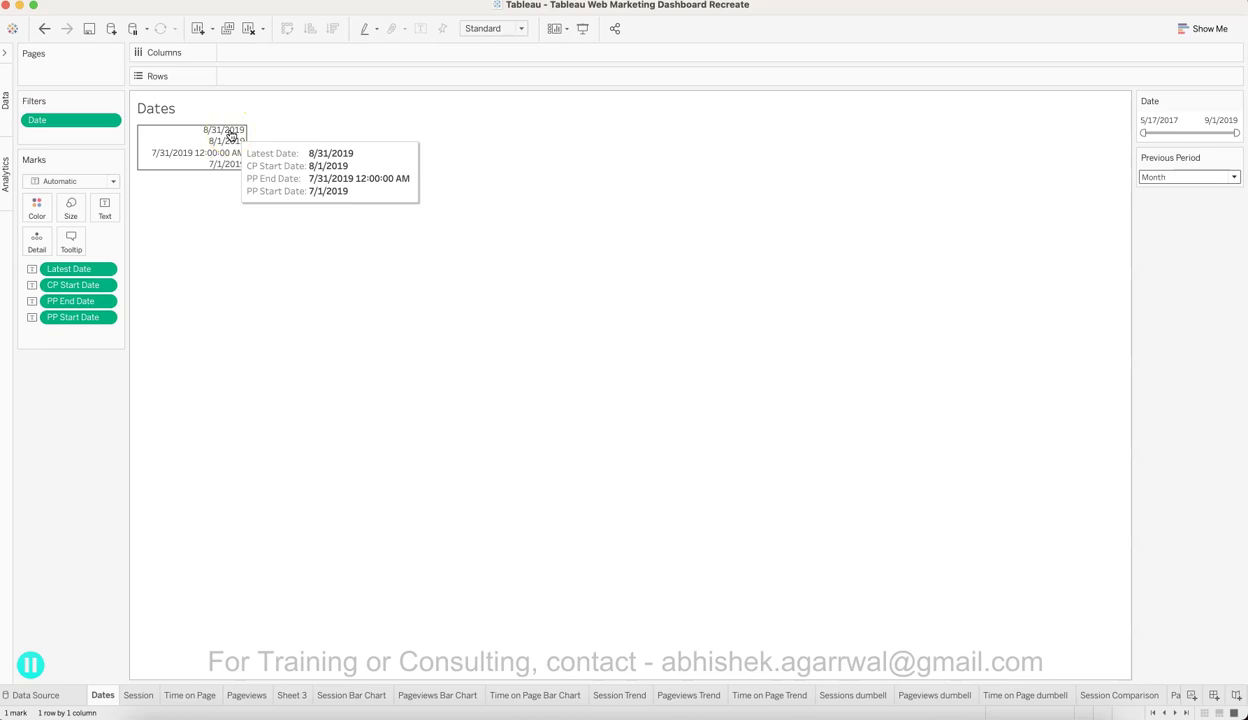
click(74, 270)
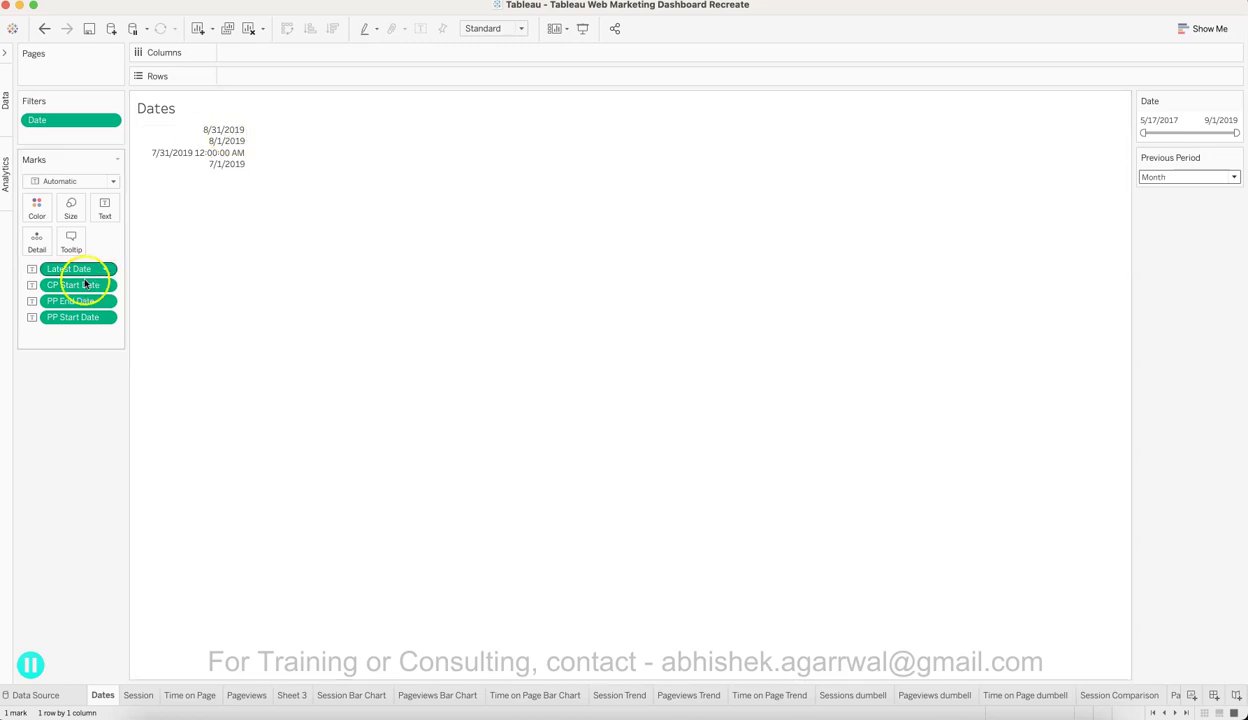
click(235, 158)
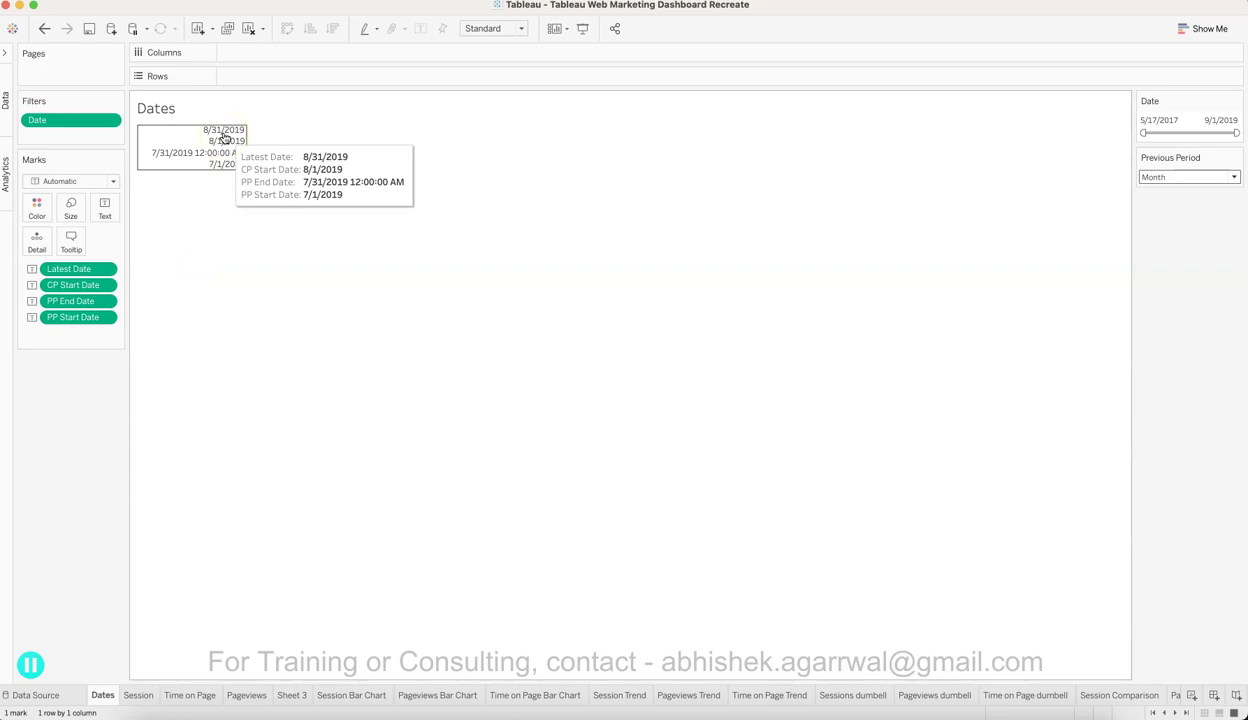
click(225, 137)
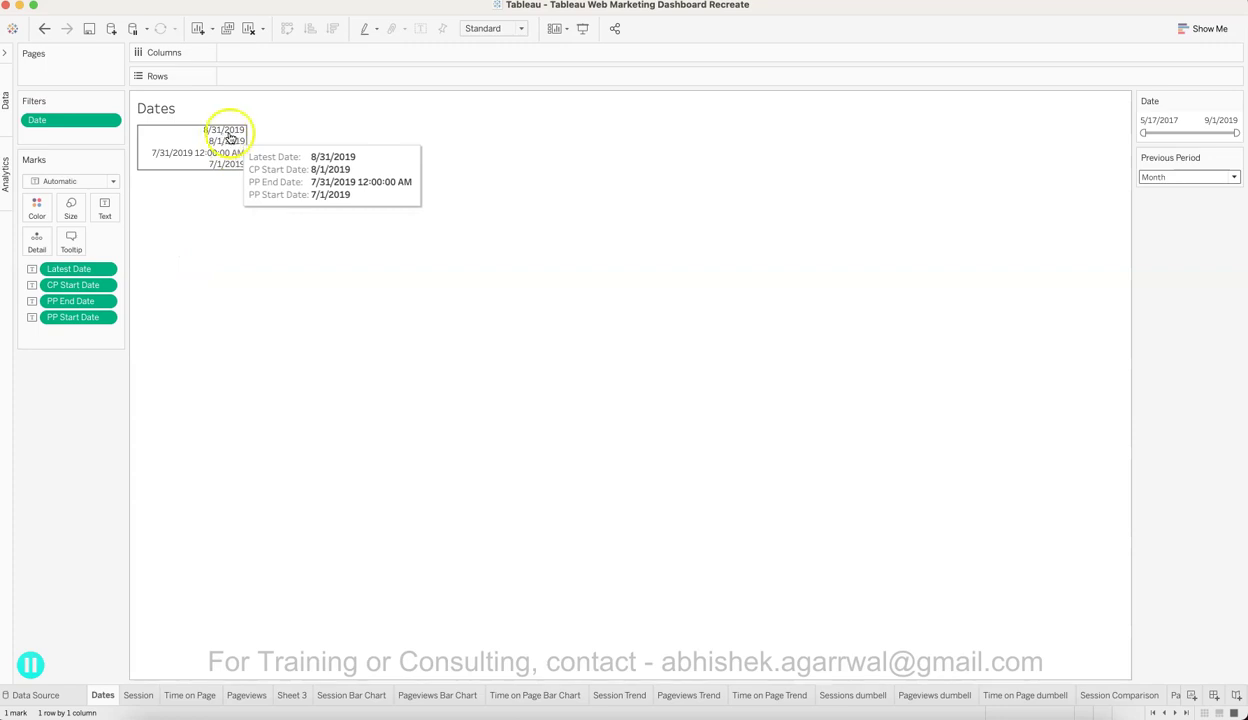
click(232, 137)
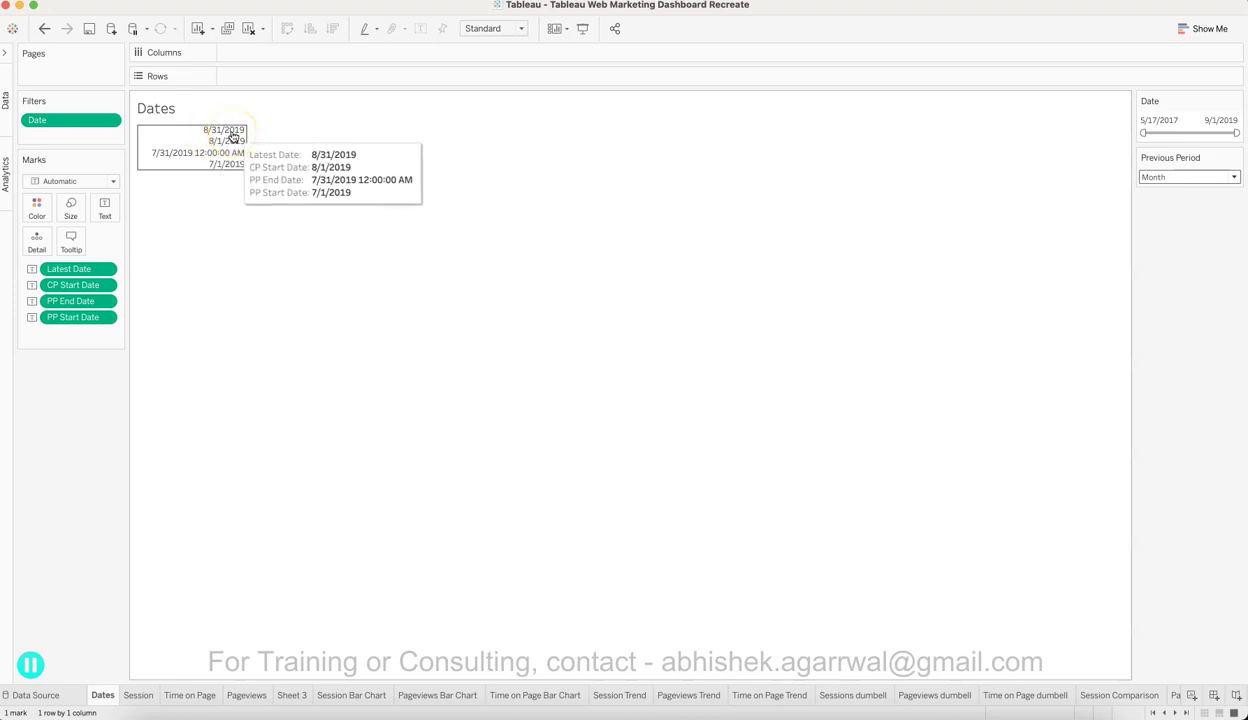
click(230, 135)
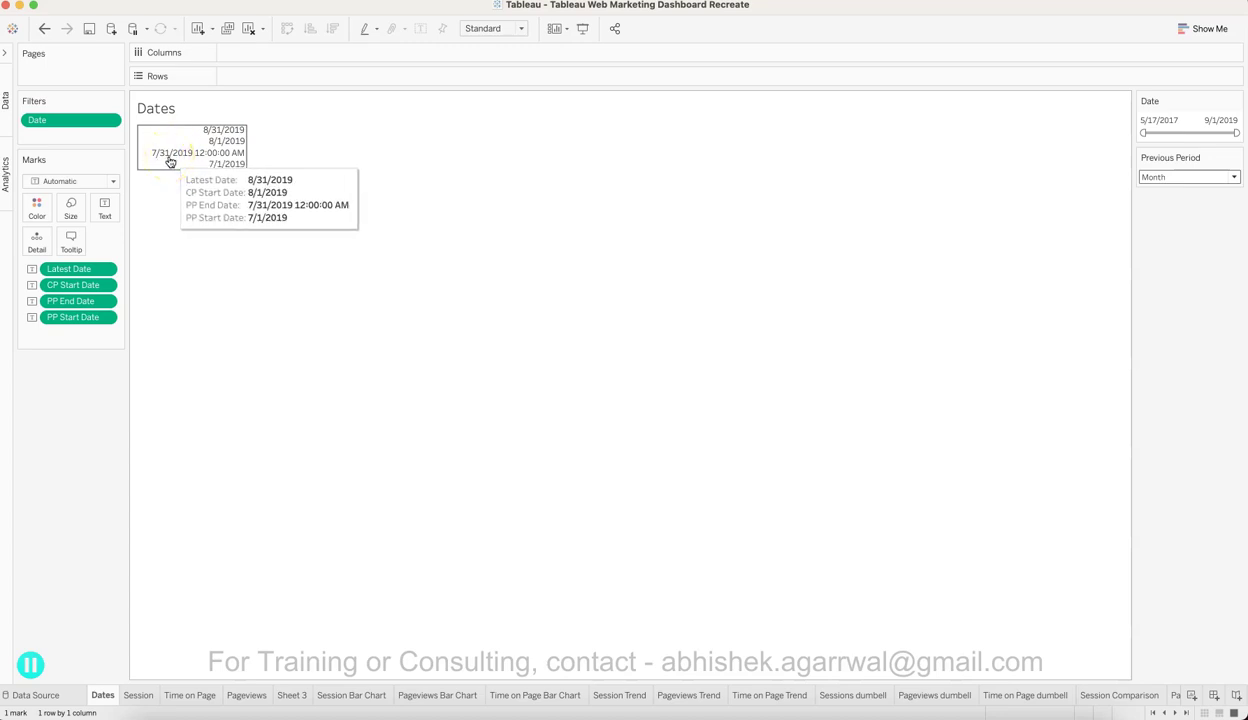
Set the Previous Period parameter to Quarter and check the current and previous period dates
click(1165, 180)
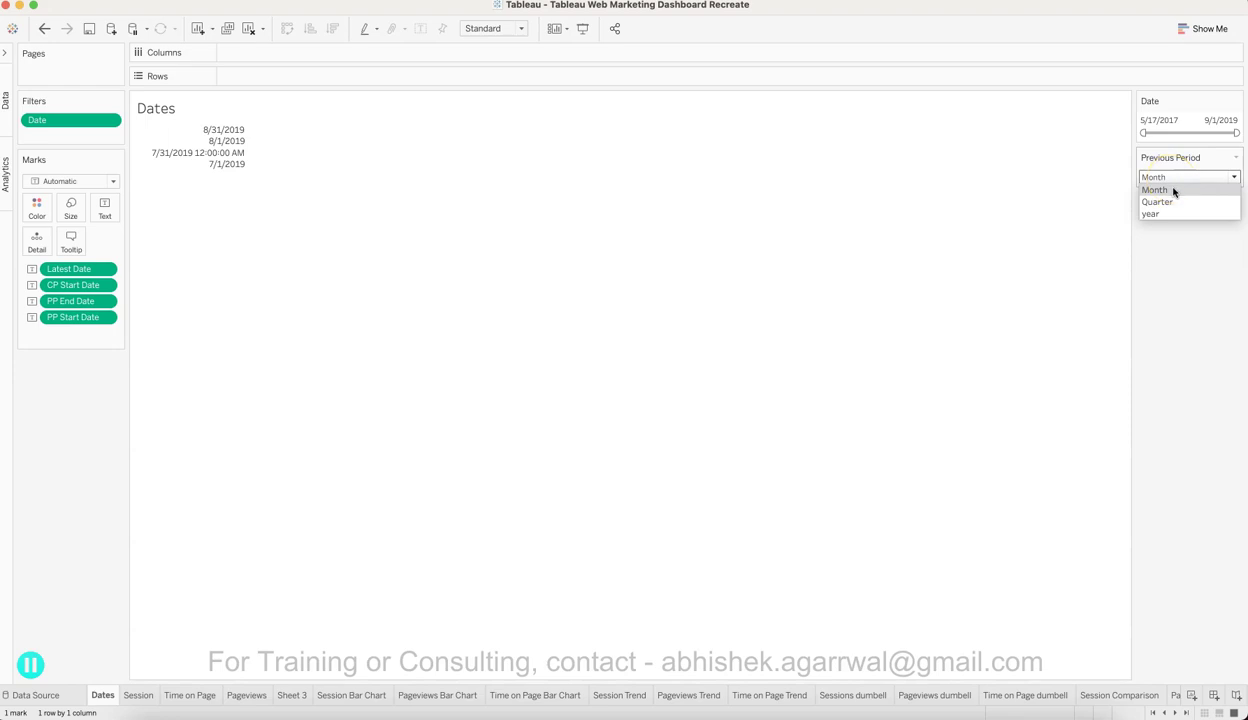
click(1175, 214)
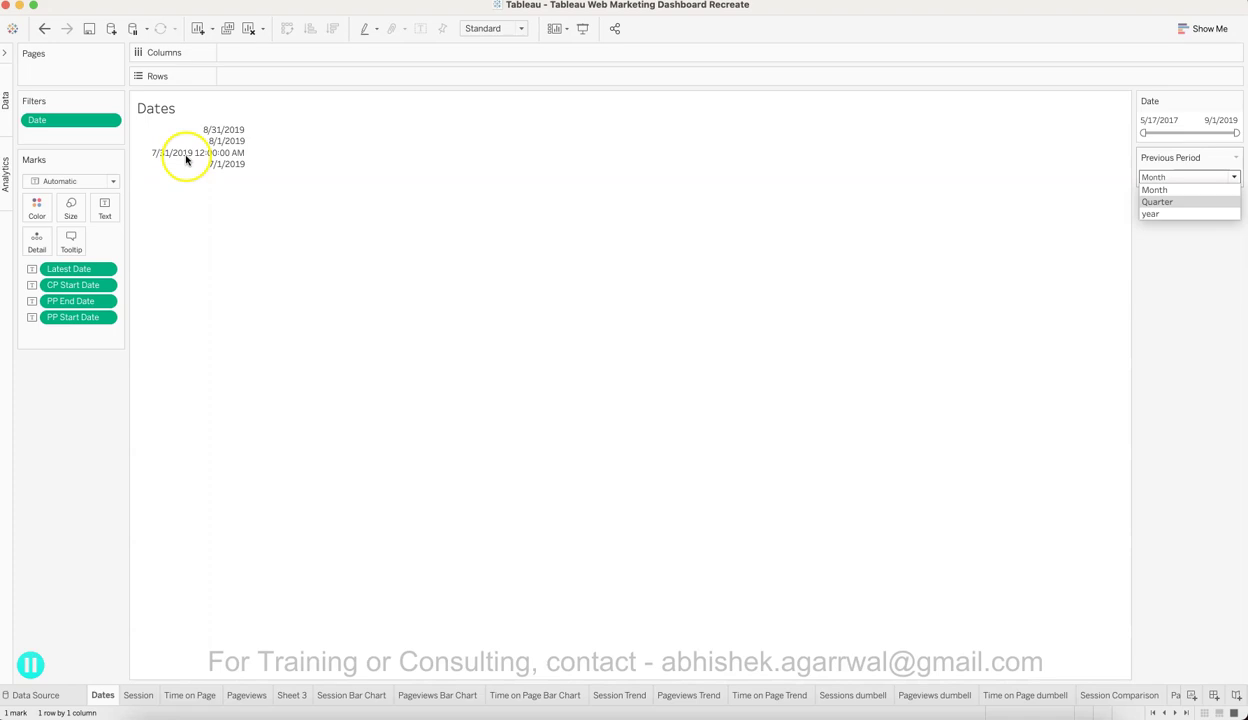
click(1163, 205)
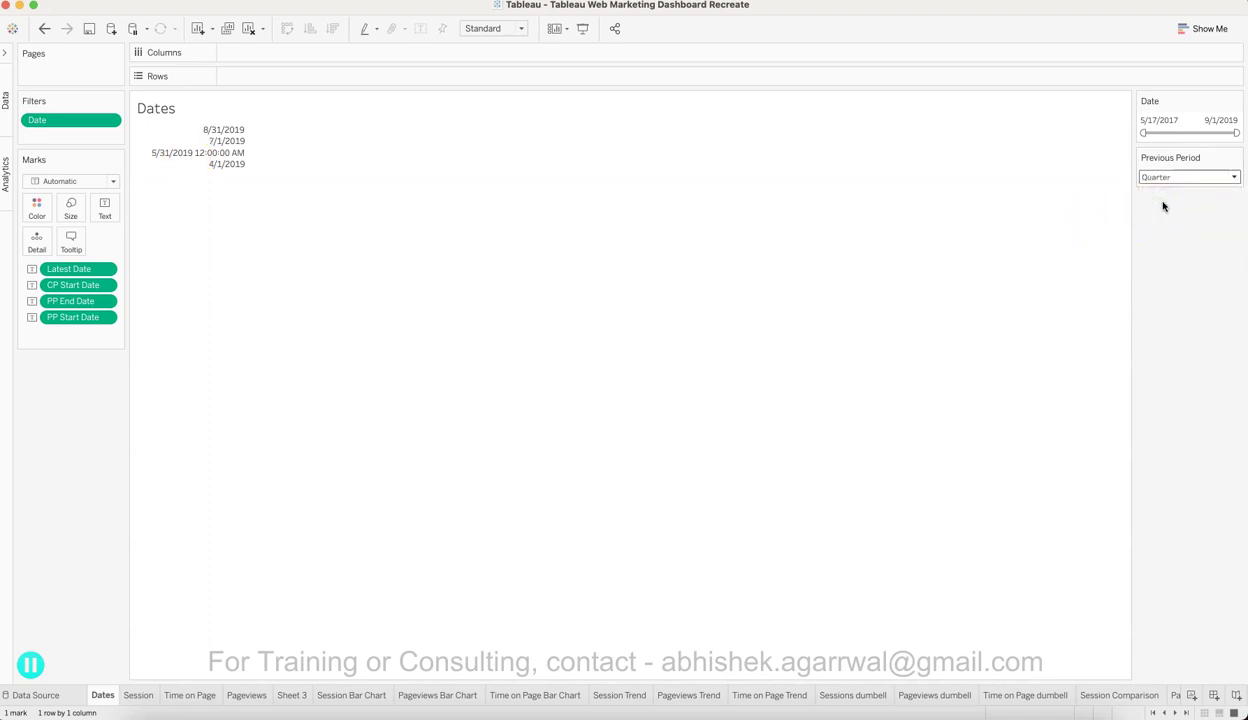
mouse_move(183, 160)
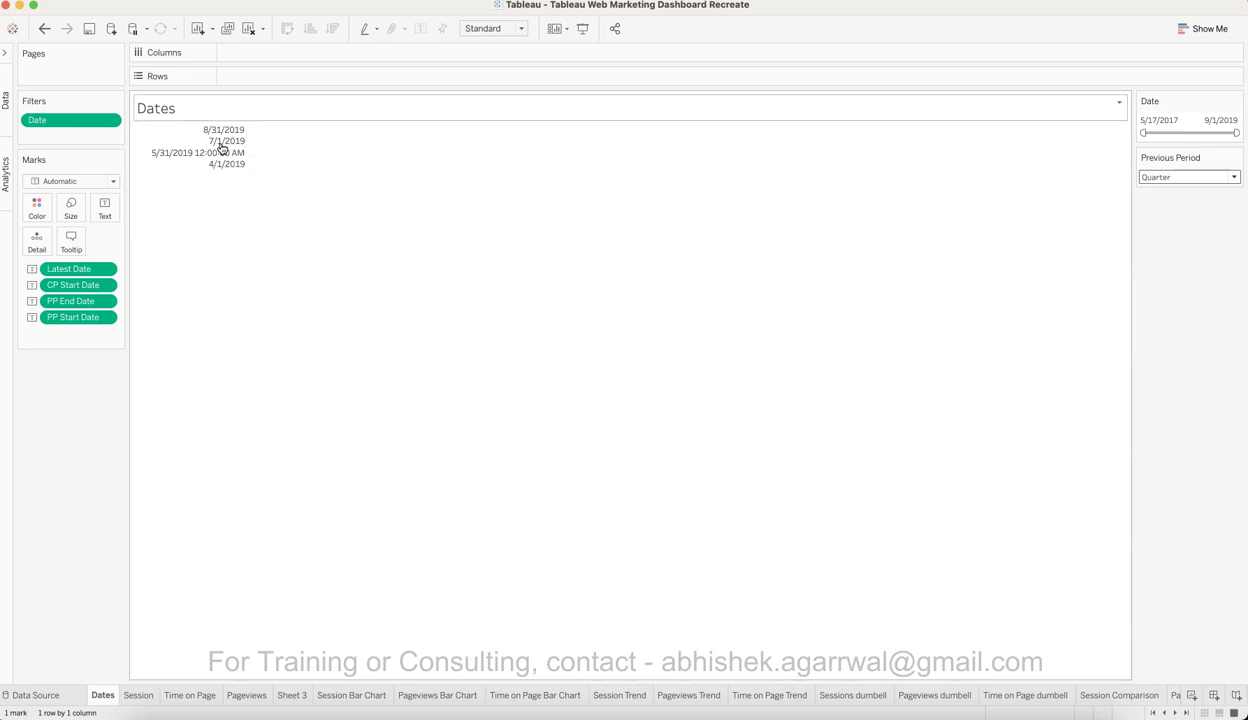
click(252, 166)
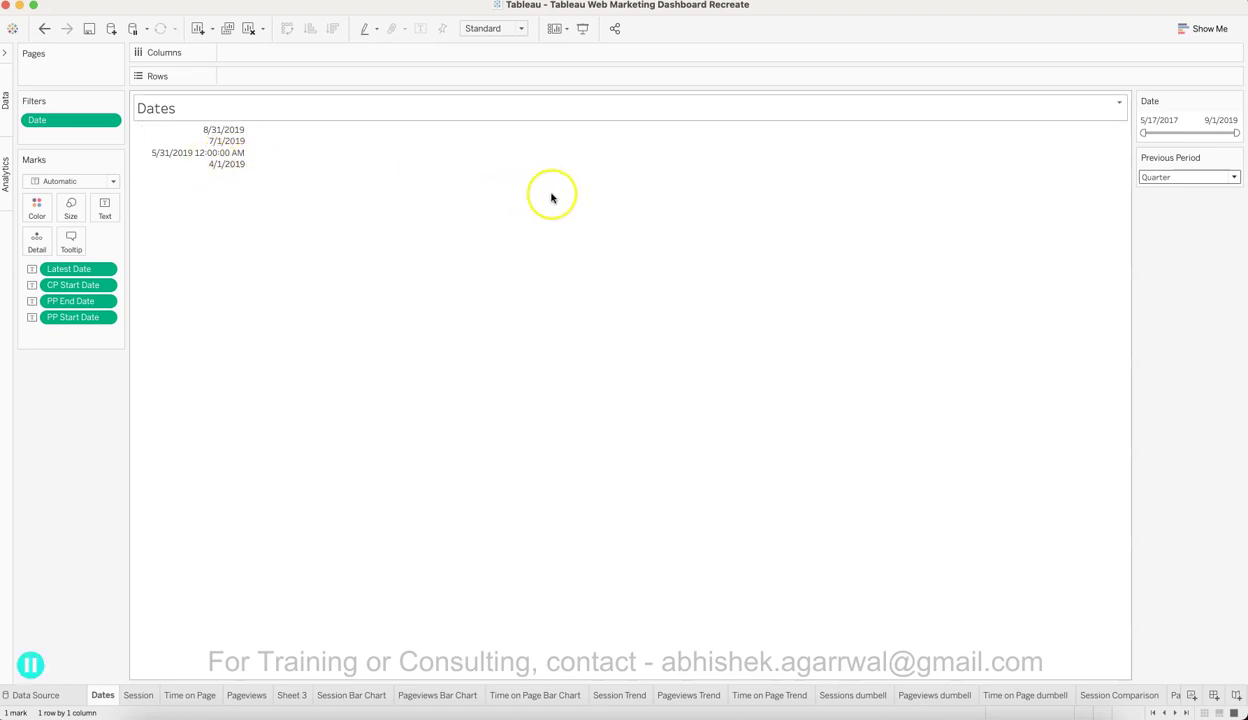
Set the Previous Period parameter to year, check the period dates, and restore it to Month
click(1159, 178)
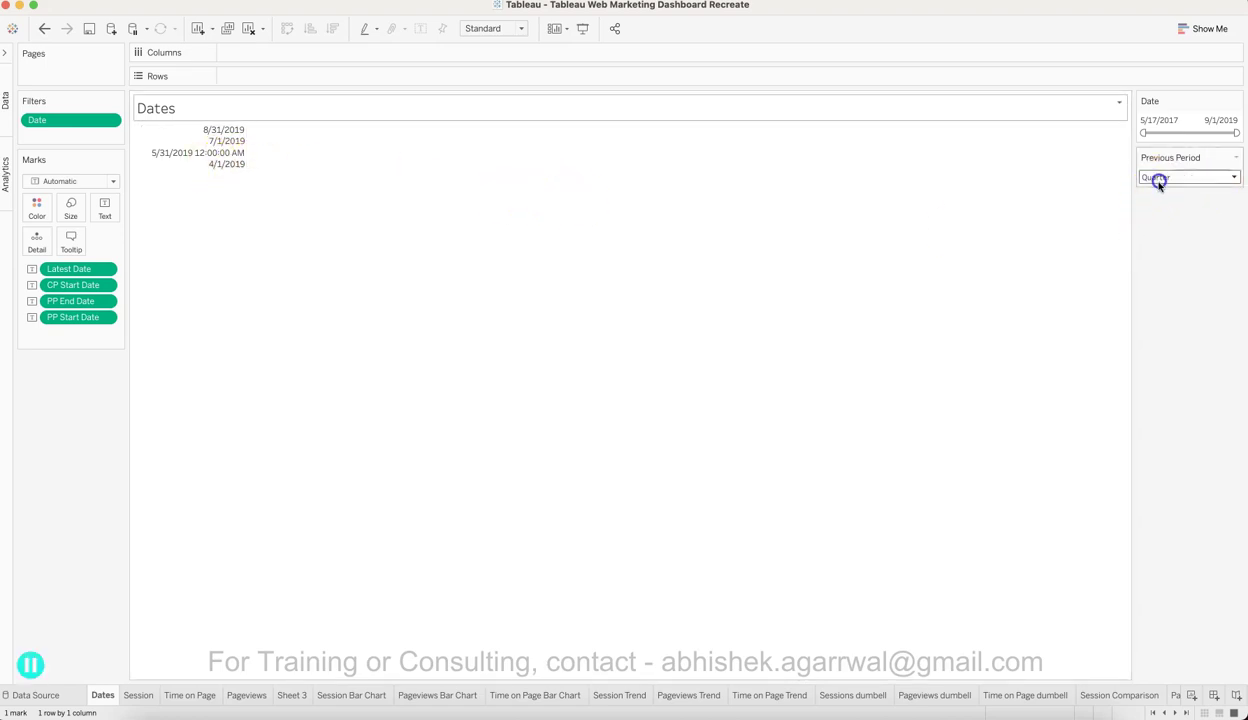
click(1160, 214)
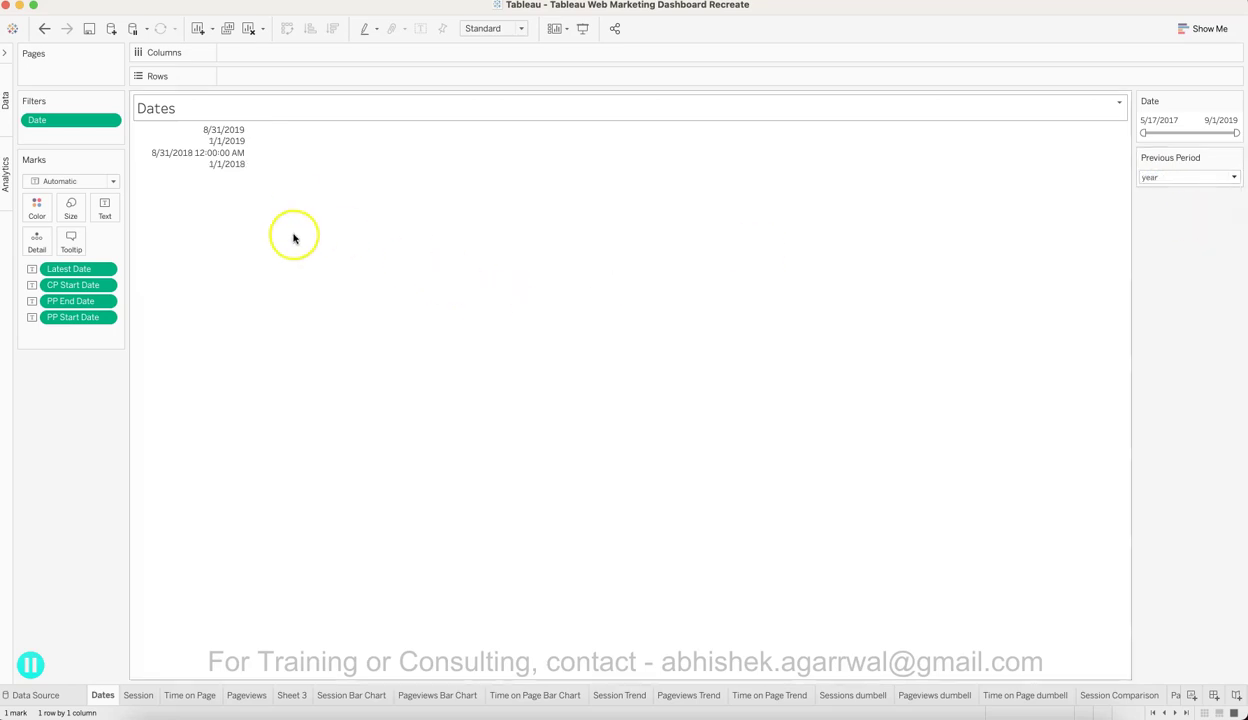
mouse_move(233, 170)
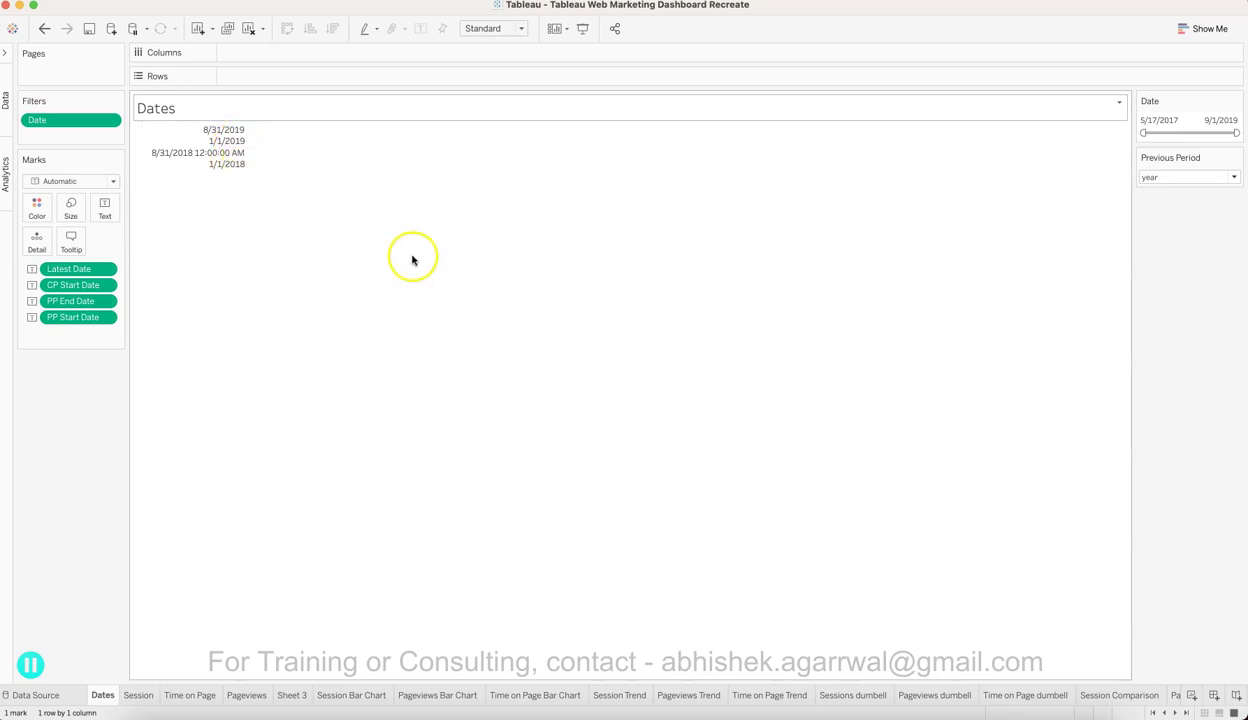
click(1196, 179)
click(1192, 189)
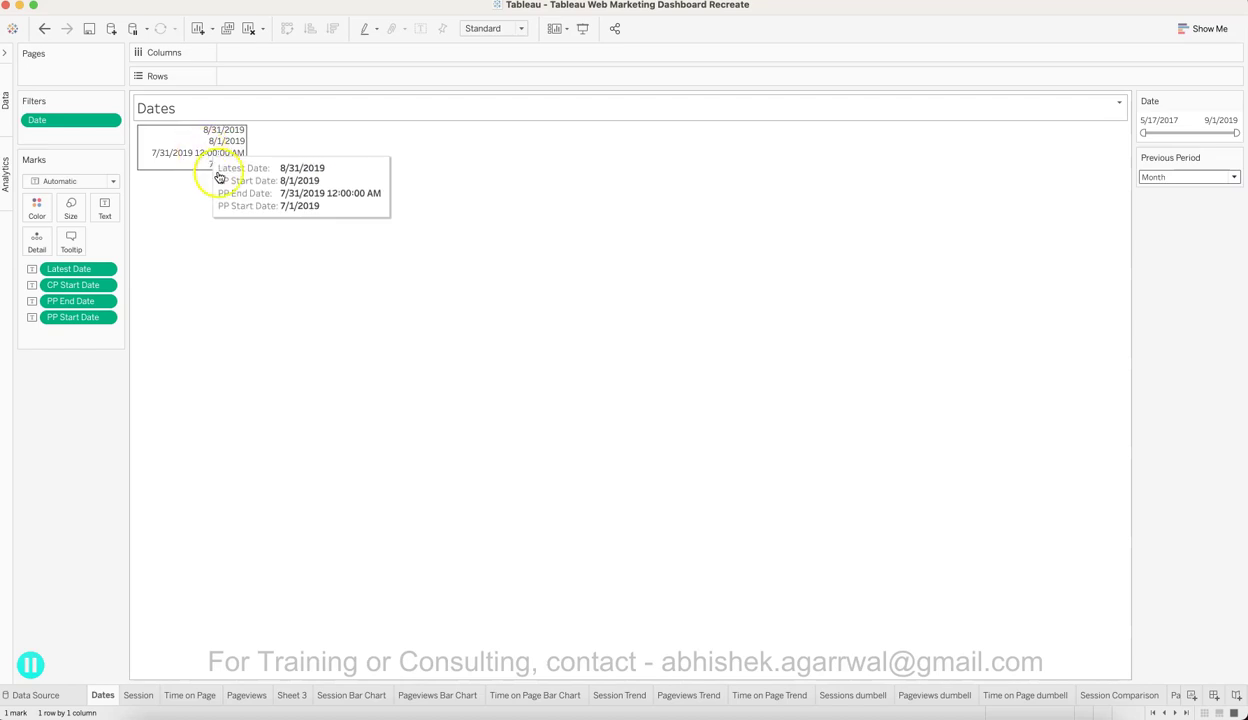
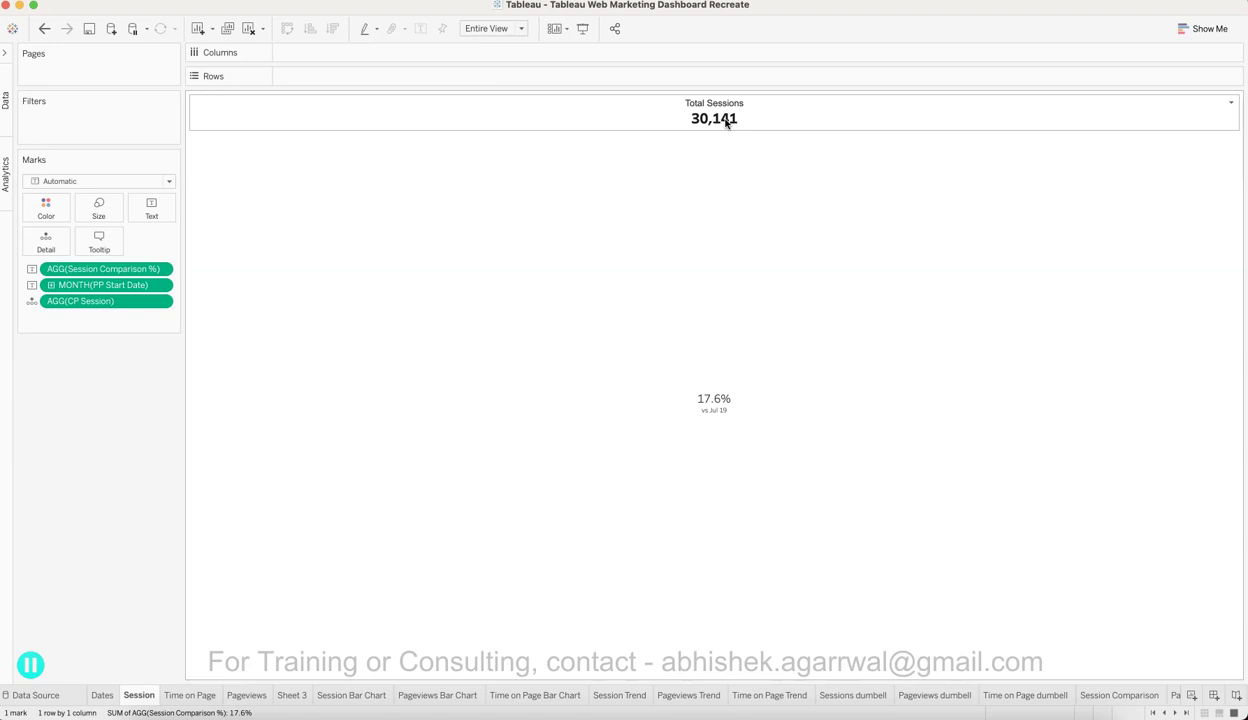
Examine the total sessions and the previous-month comparison on the Session worksheet
click(719, 421)
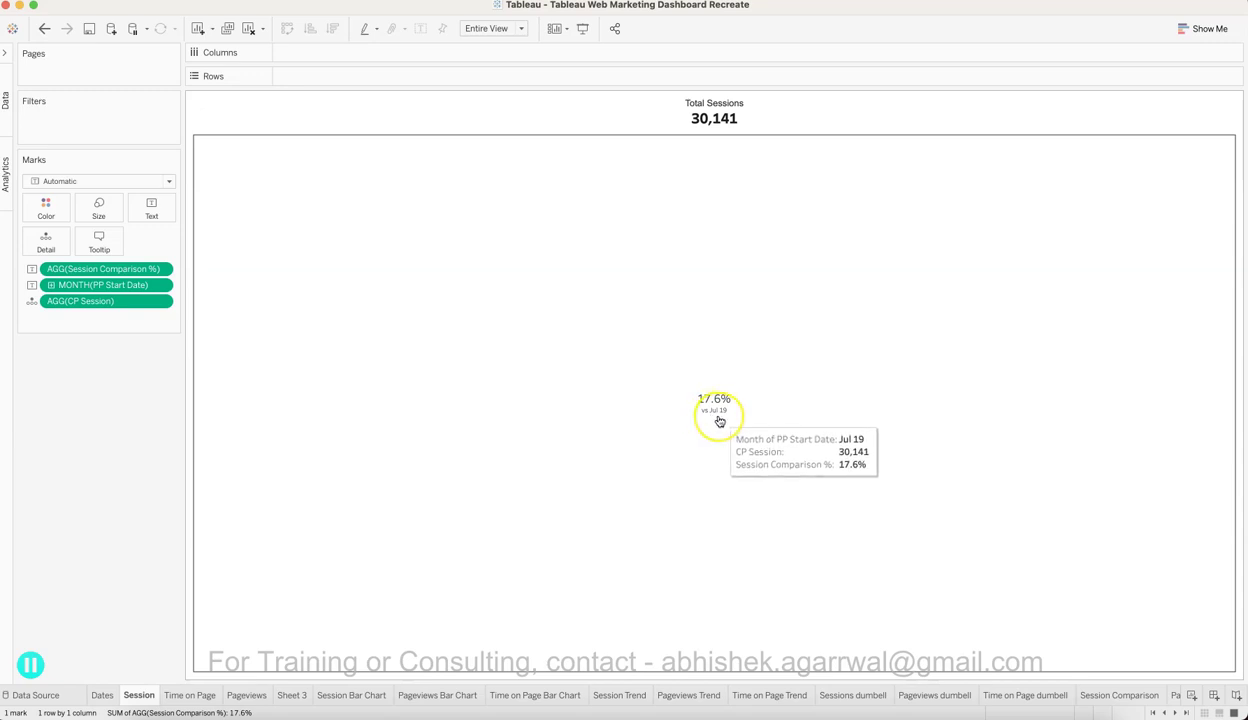
click(719, 421)
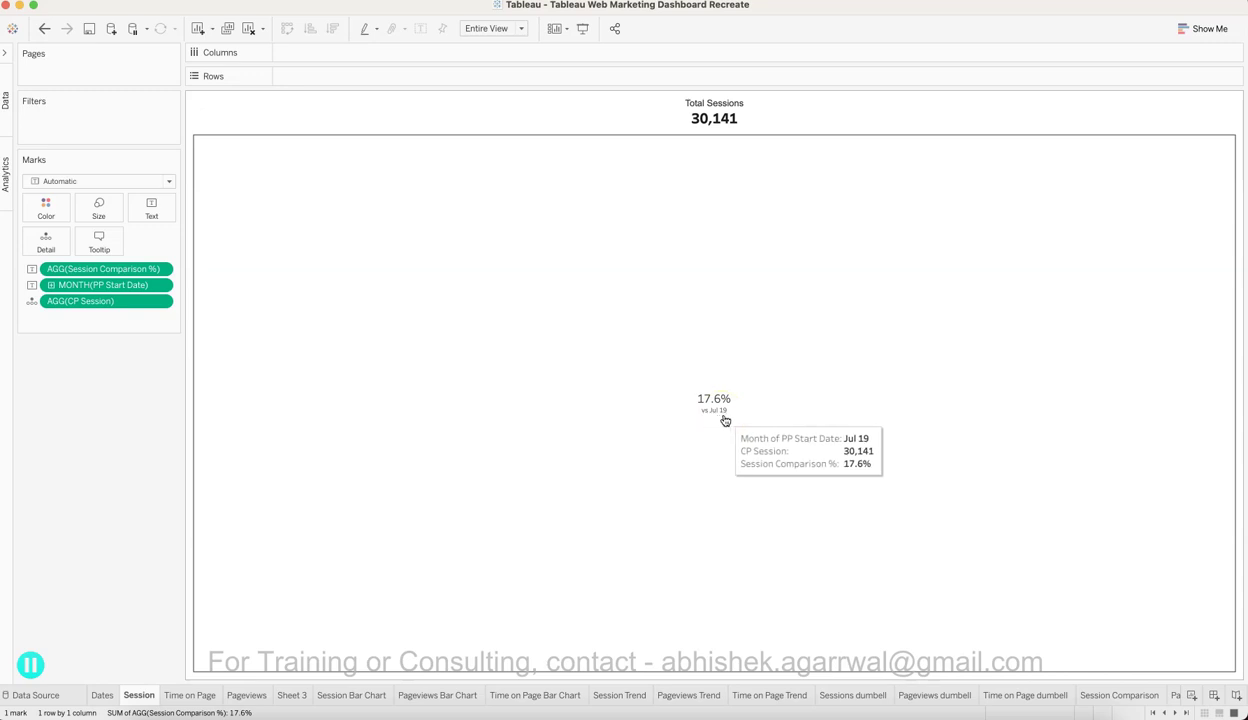
click(716, 416)
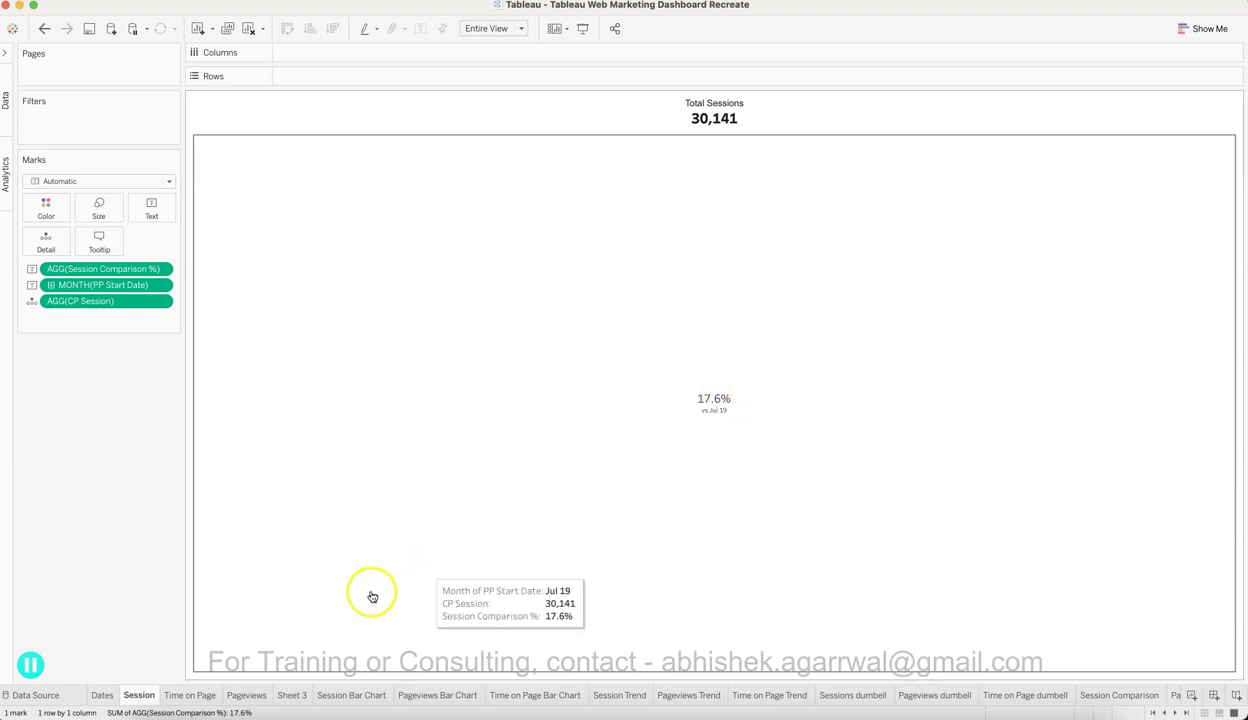
Review the average values and previous-month comparisons on the Time on Page and Pageviews worksheets
click(192, 696)
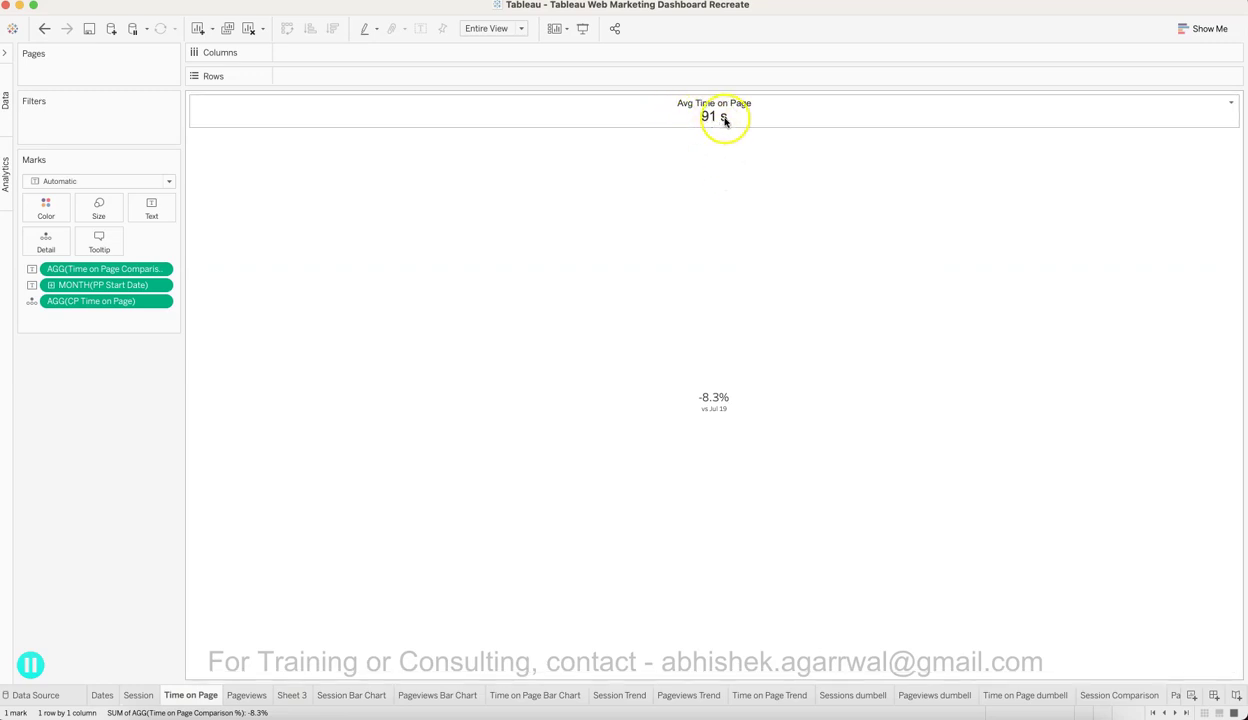
mouse_move(727, 417)
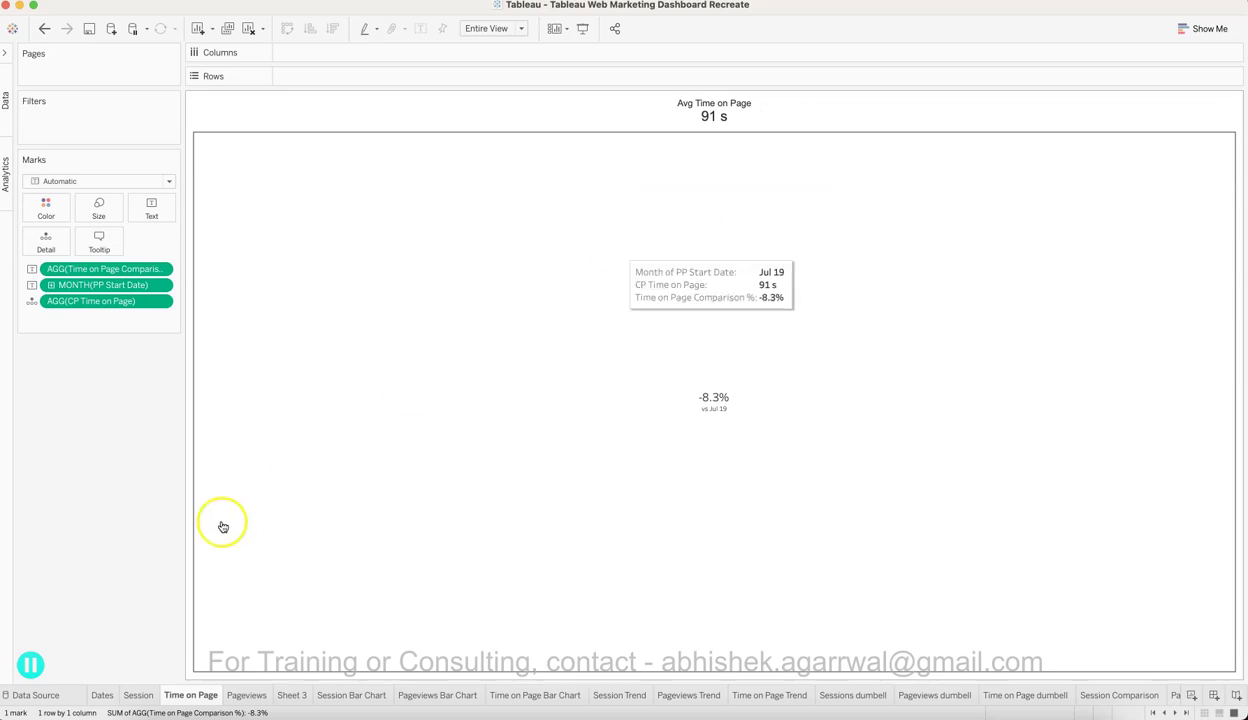
click(247, 695)
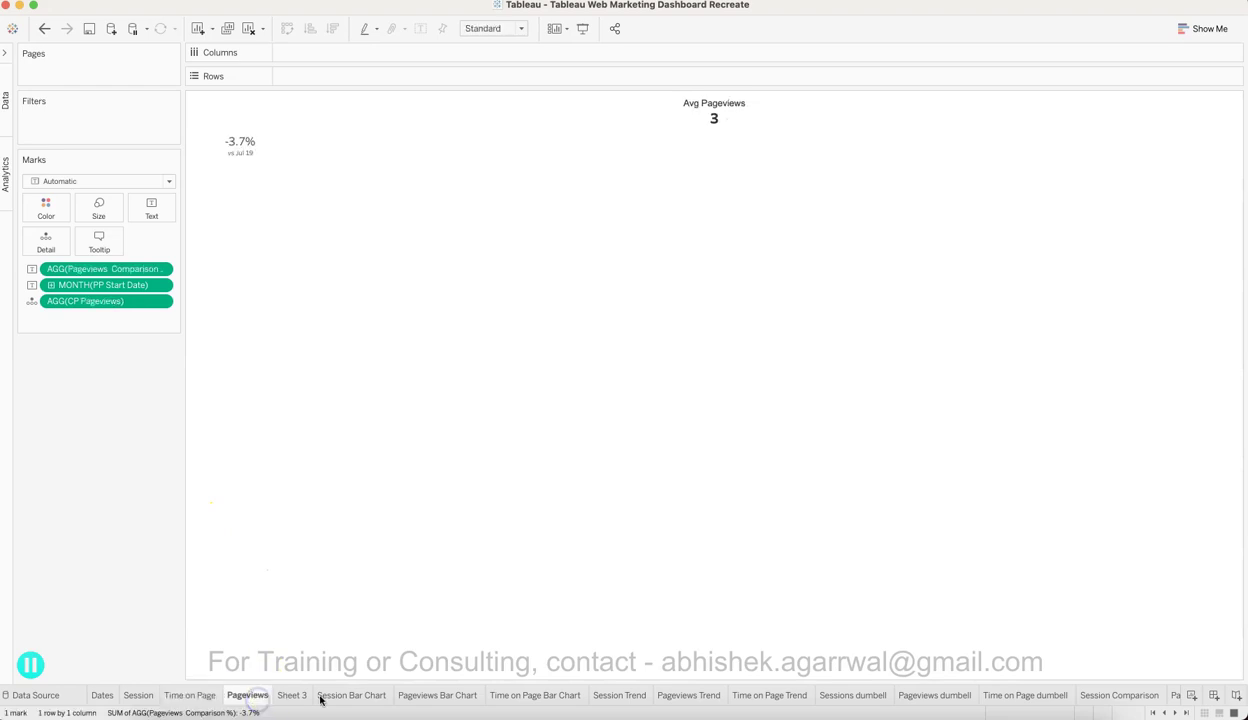
click(714, 130)
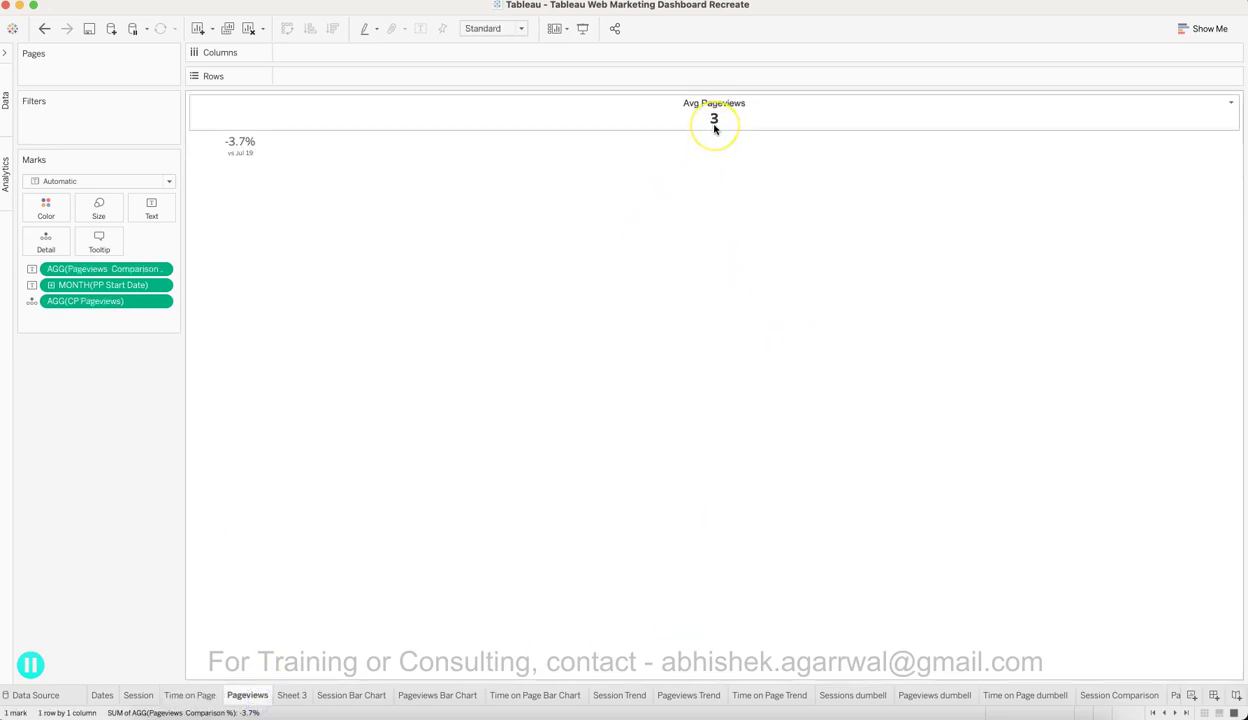
click(677, 145)
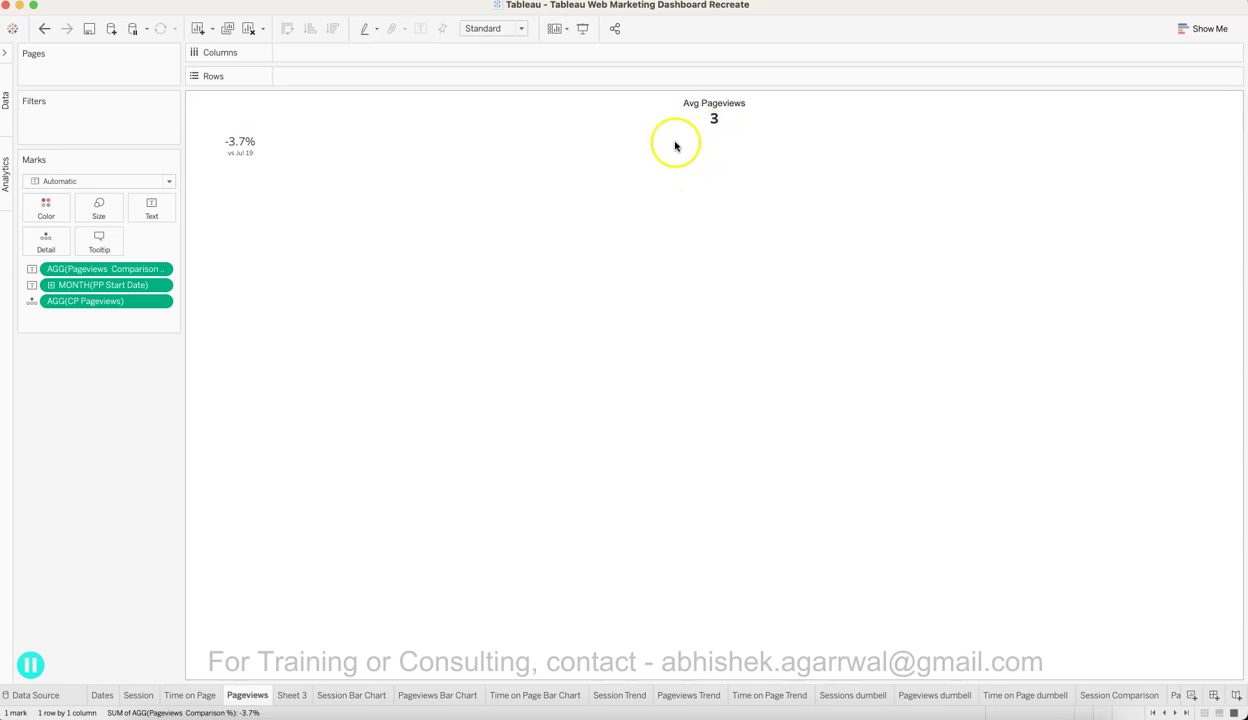
mouse_move(243, 160)
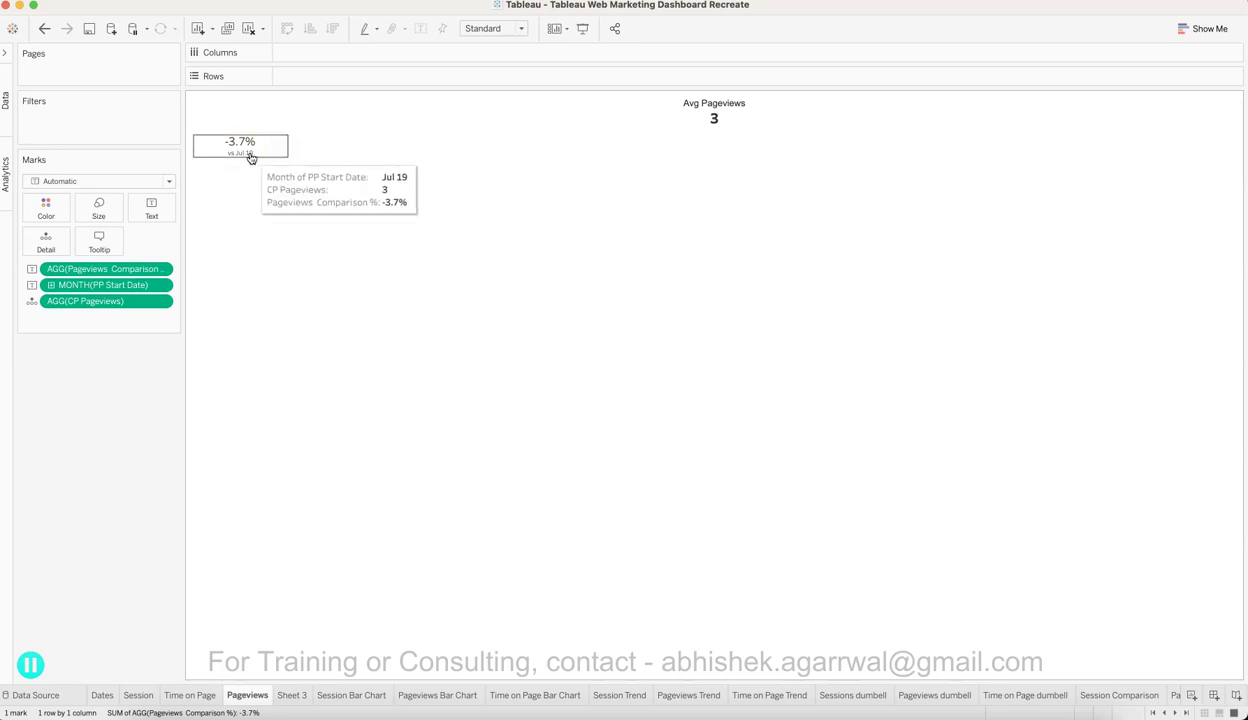
Open the Session Bar Chart worksheet to view monthly sessions
click(352, 695)
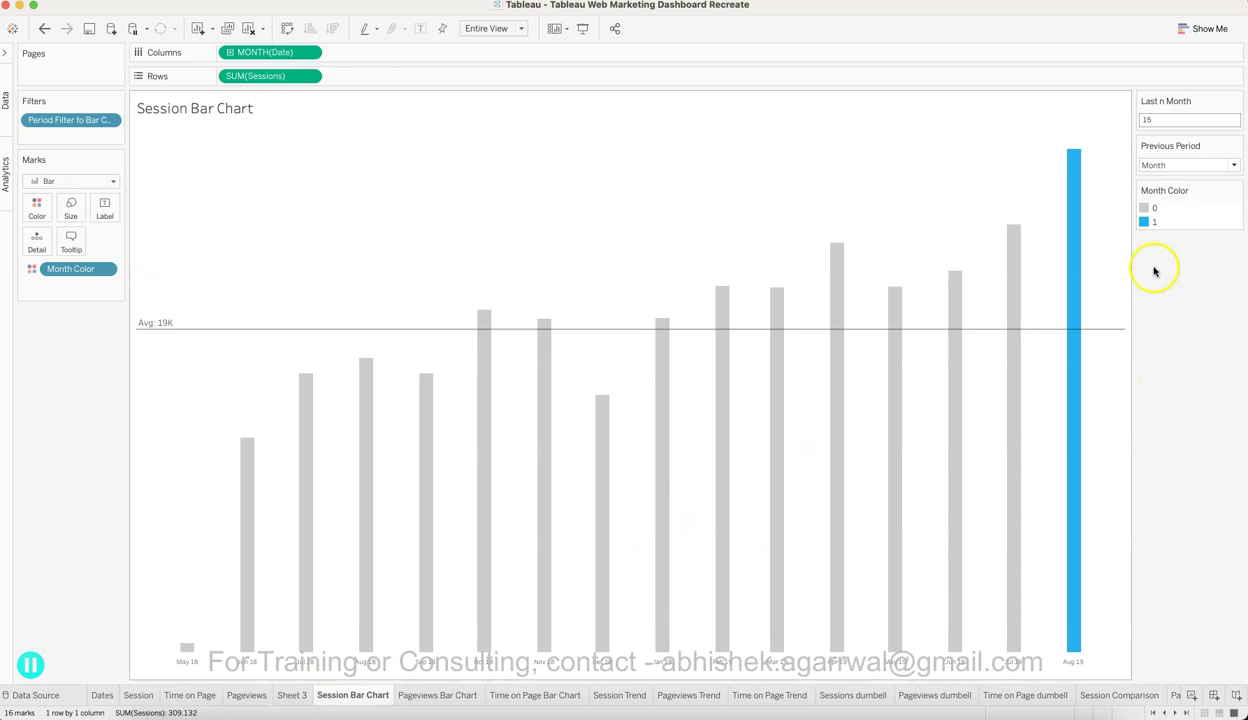
Inspect the month and session details of the highlighted Aug 19 bar on the Session Bar Chart
mouse_move(1083, 604)
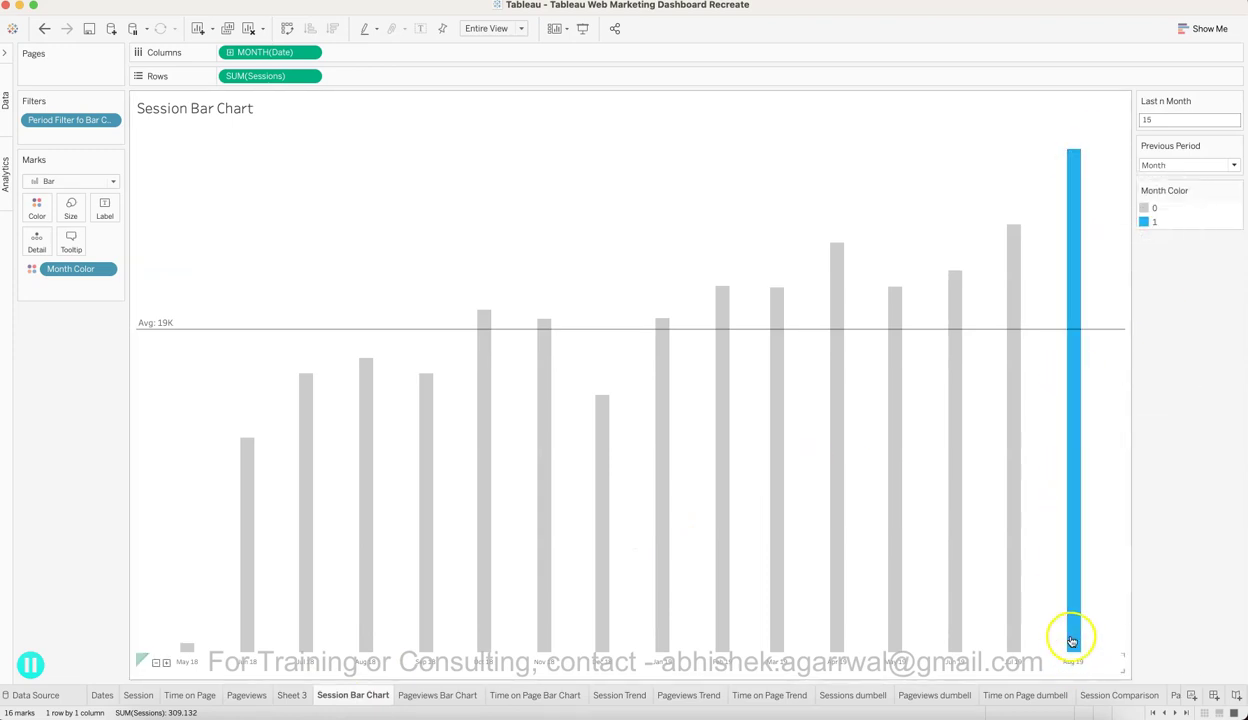
mouse_move(1072, 578)
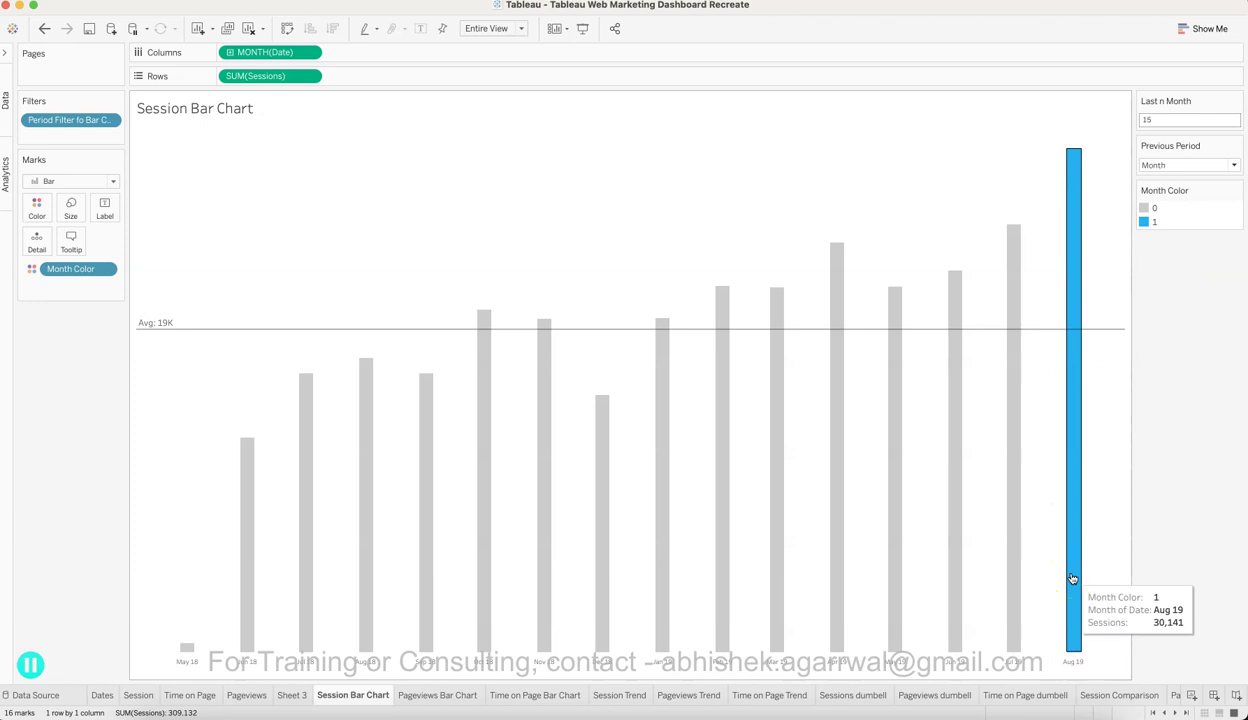
click(1150, 393)
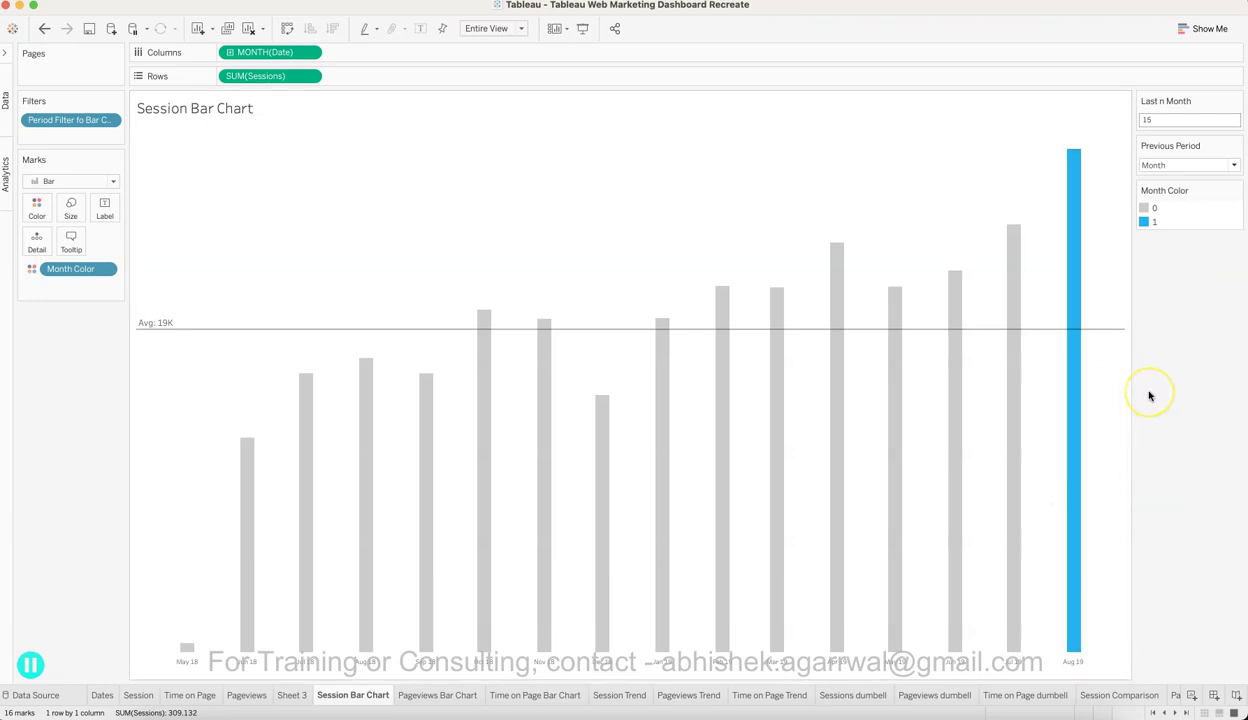
Try the Last n Month parameter at 8 and 7 on the Session Bar Chart, and restore it to 15
mouse_move(717, 514)
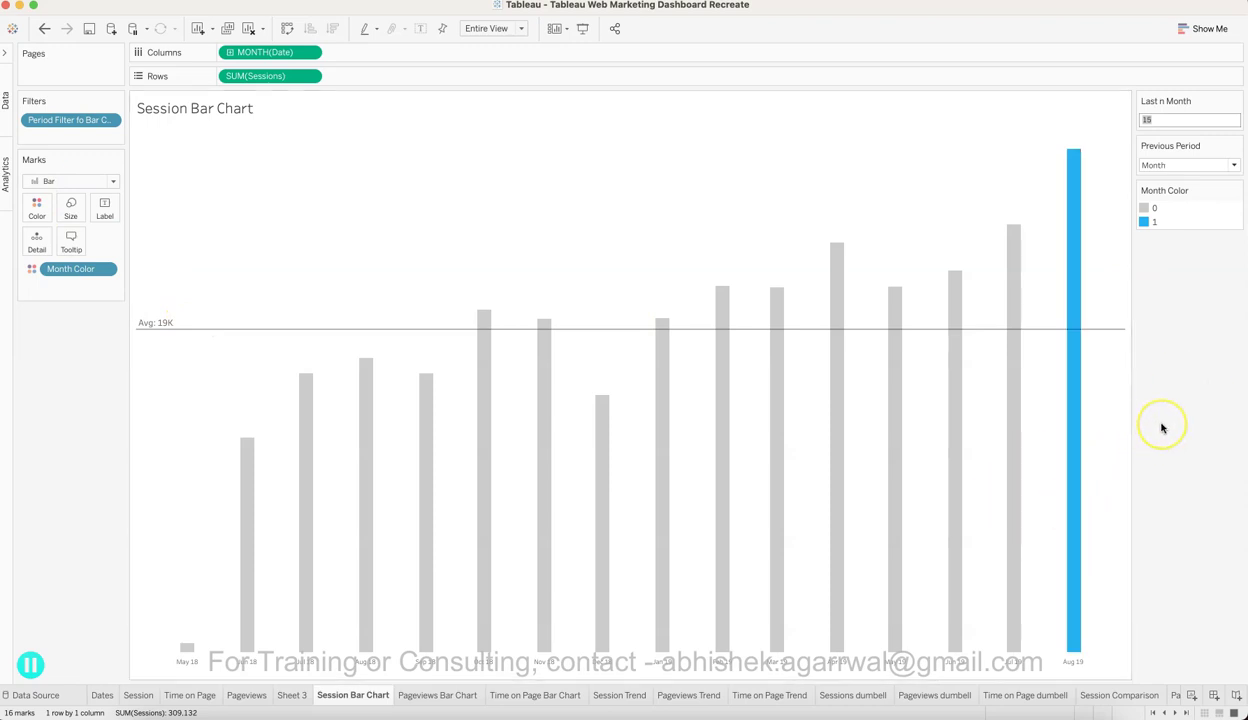
key(Return)
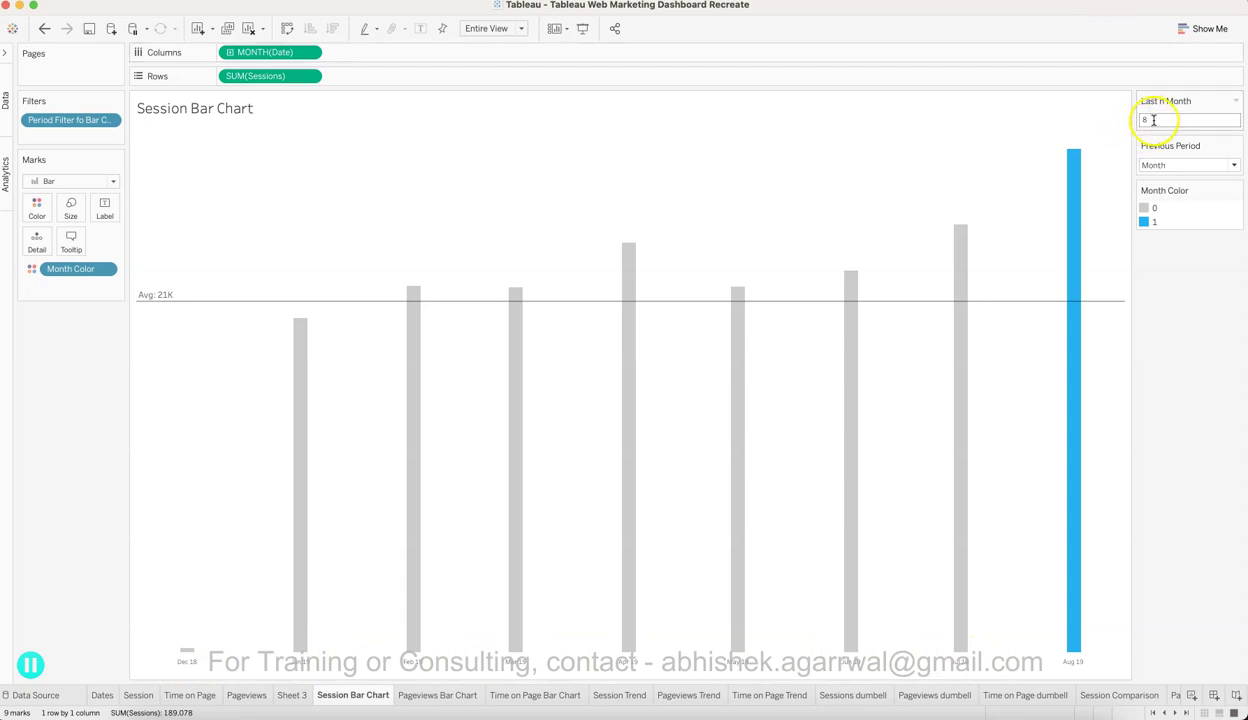
key(Return)
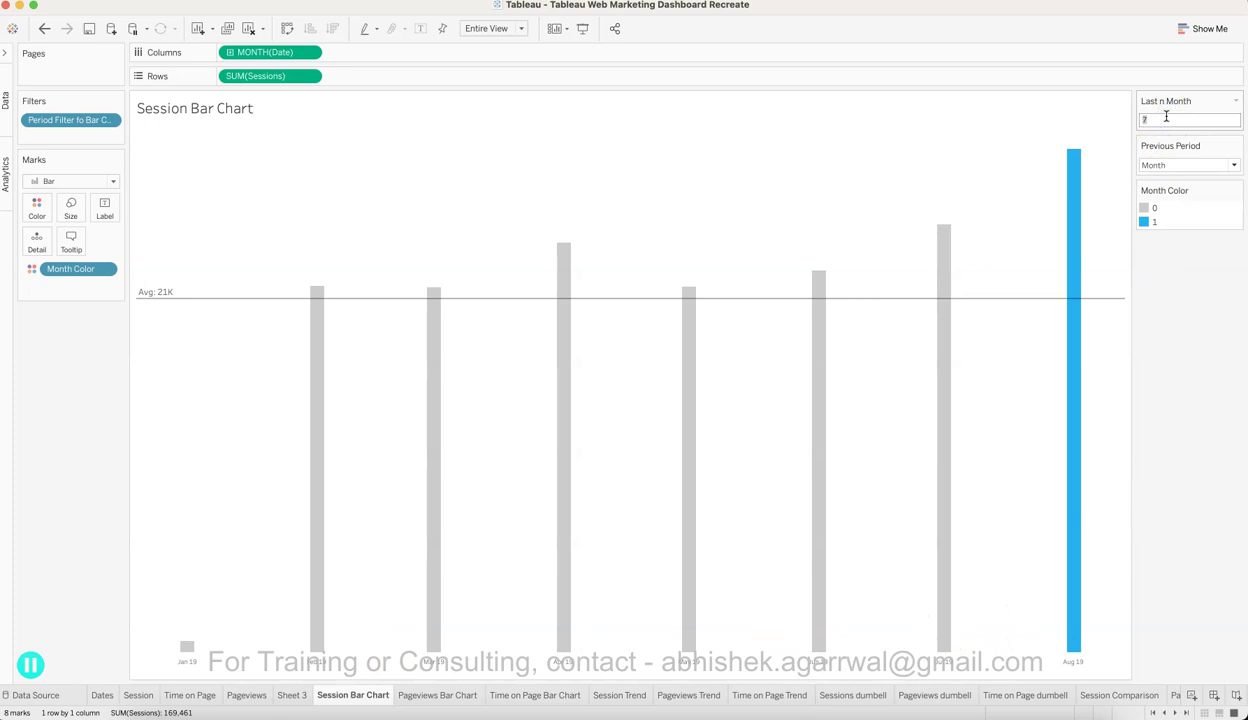
key(Return)
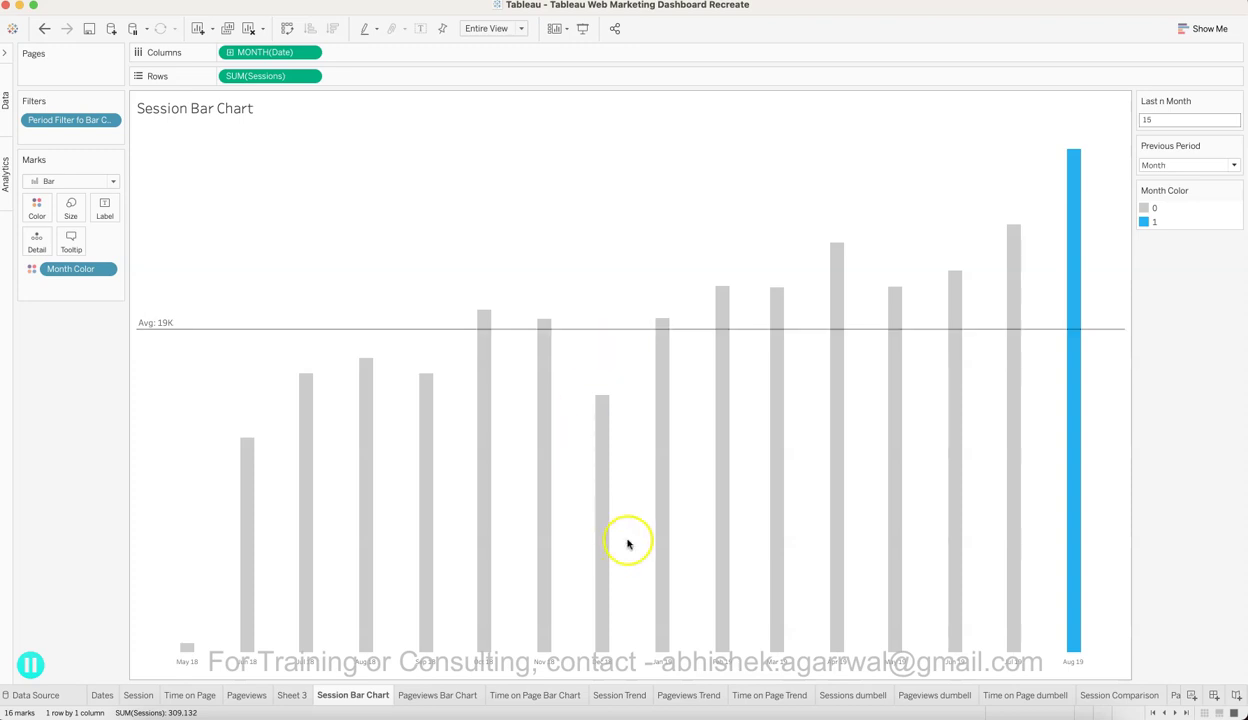
Review the monthly averages on the Pageviews Bar Chart and Time on Page Bar Chart worksheets
click(459, 696)
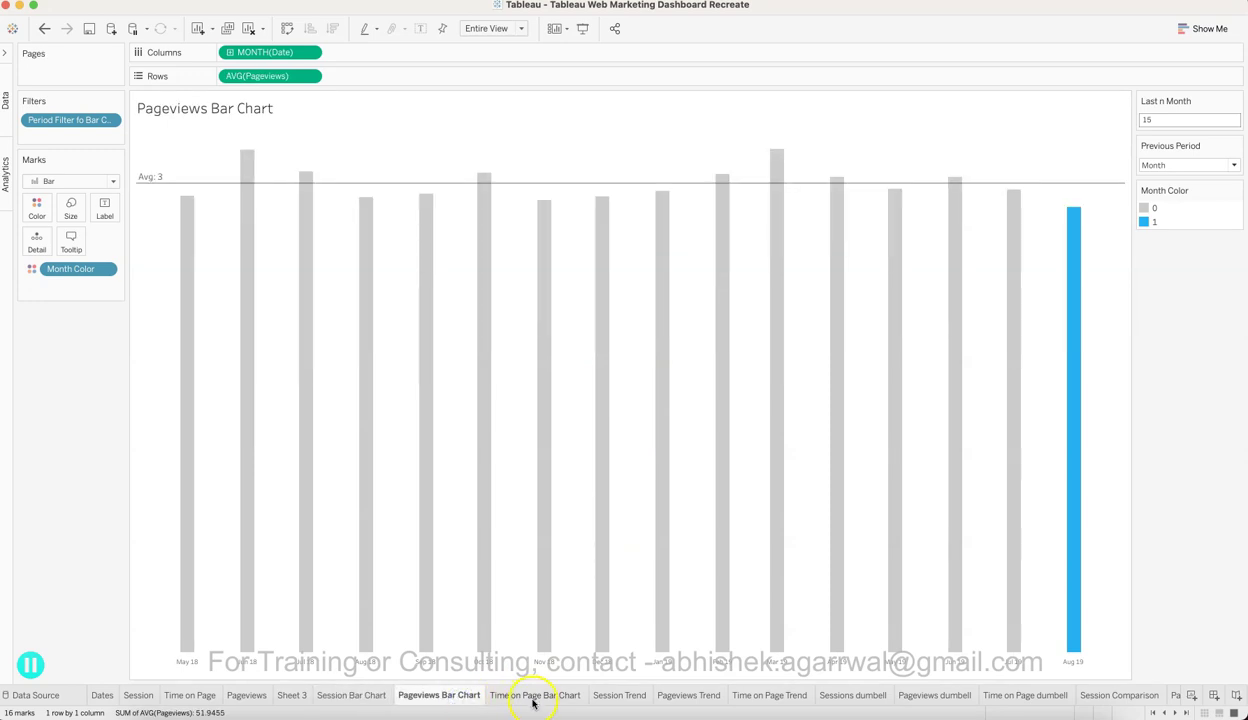
click(535, 696)
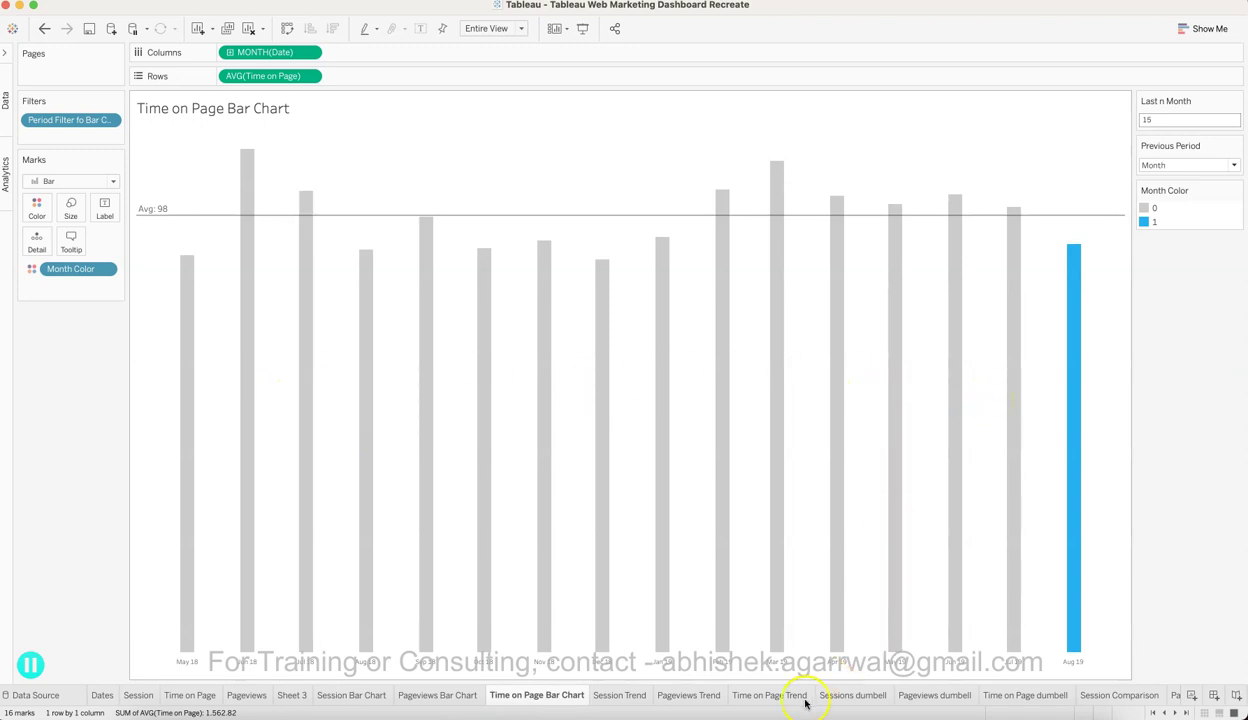
Show the c.Dimension filter on the Session Trend worksheet, check its values and display options, and hide the filter card again
click(642, 697)
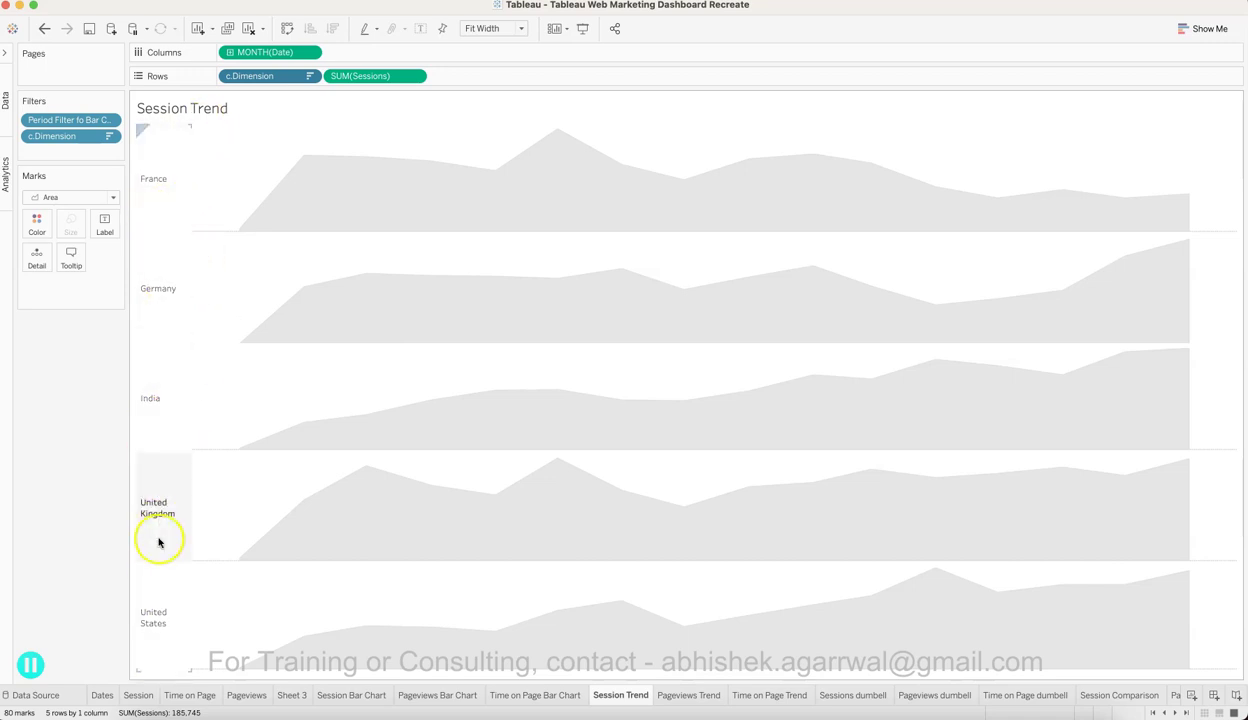
click(309, 79)
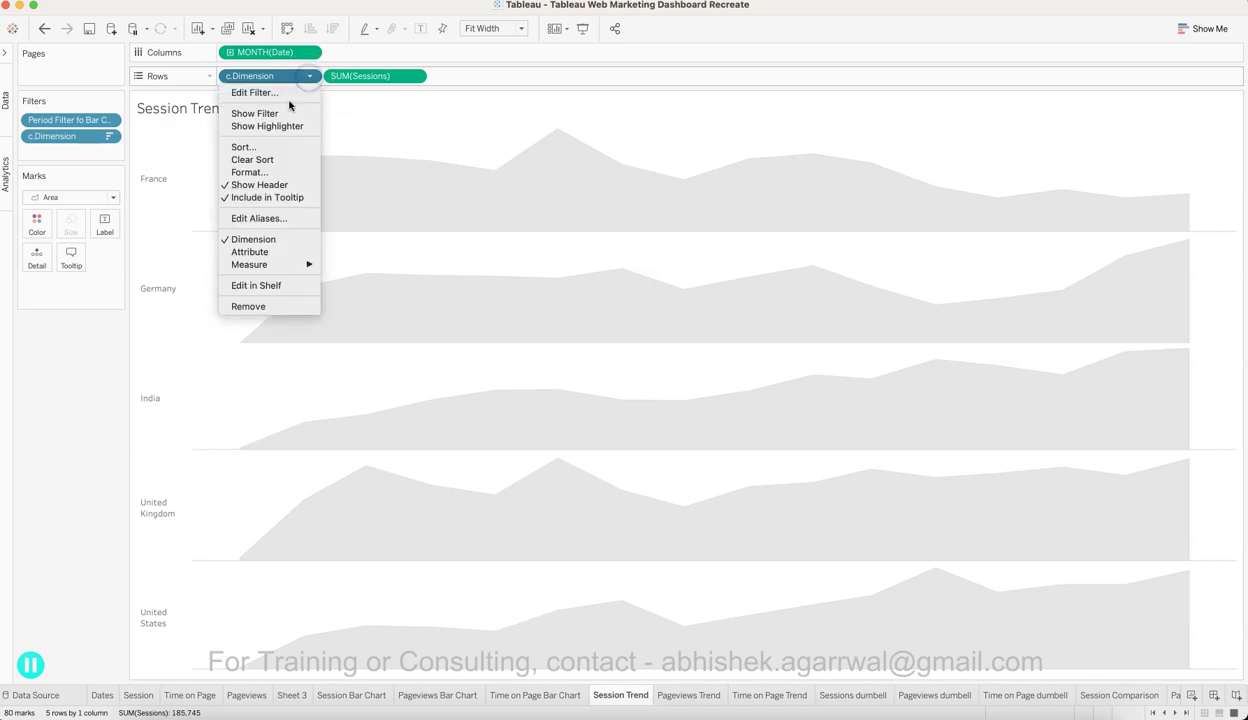
click(255, 113)
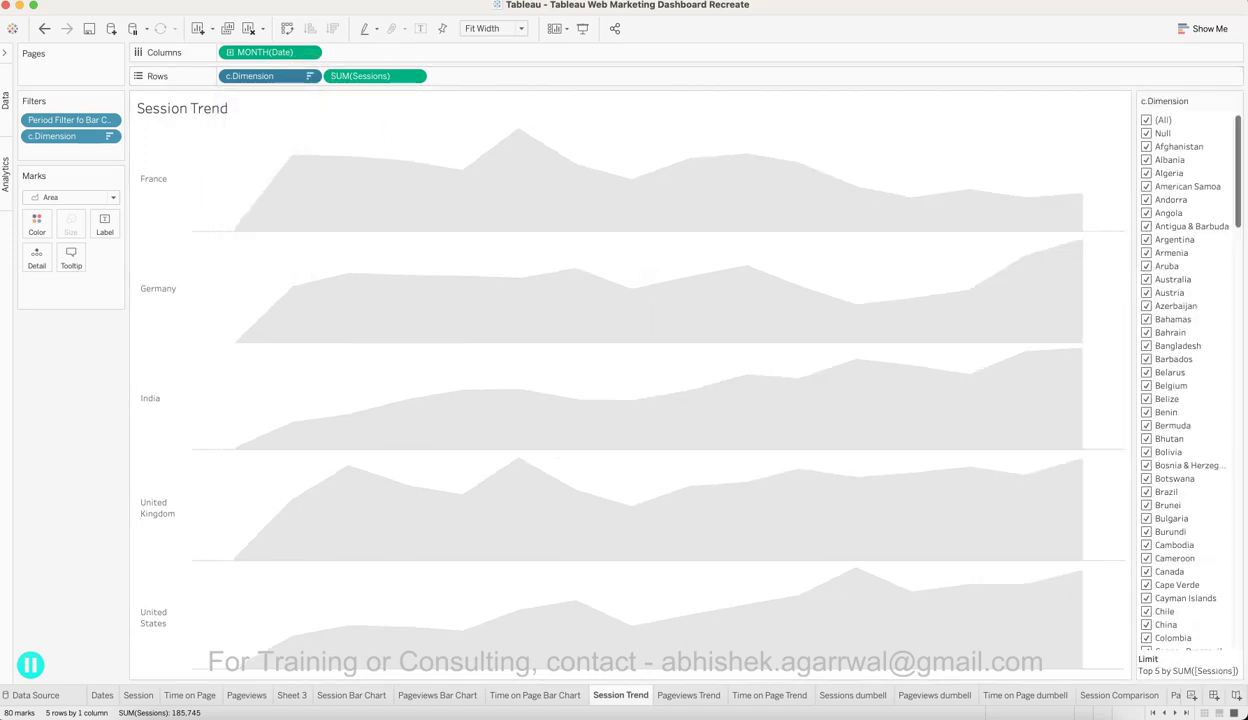
click(1235, 101)
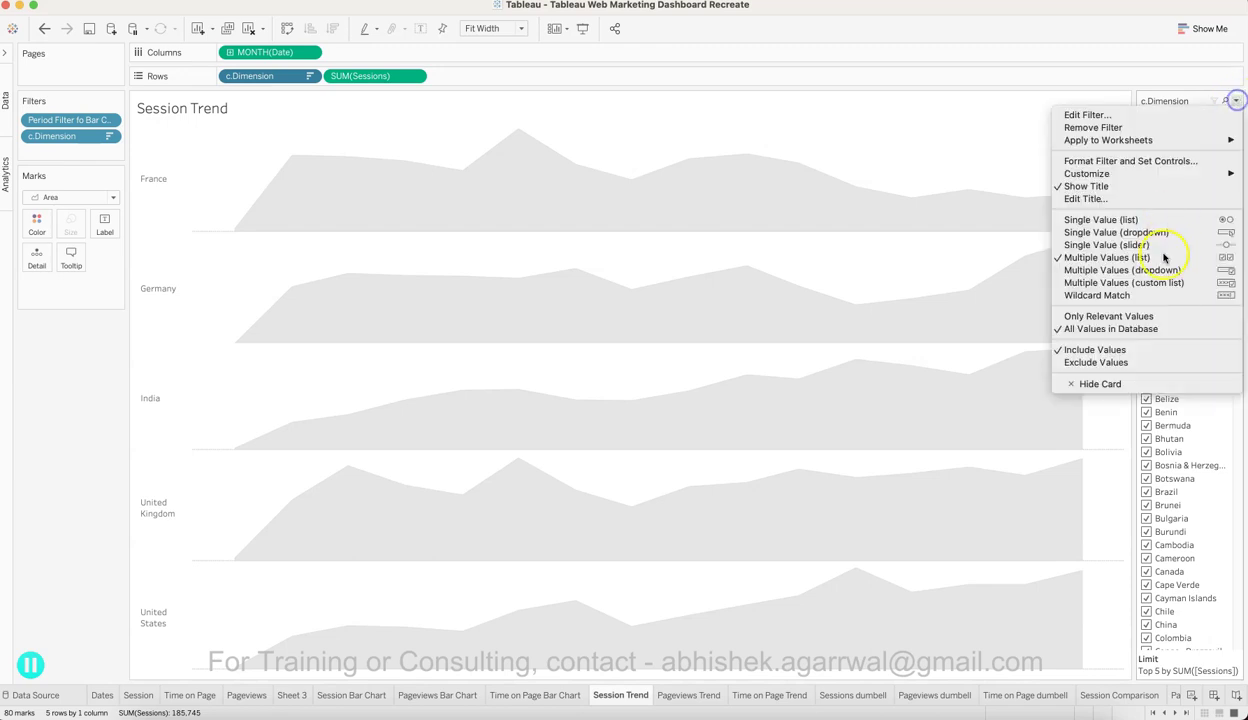
click(1086, 389)
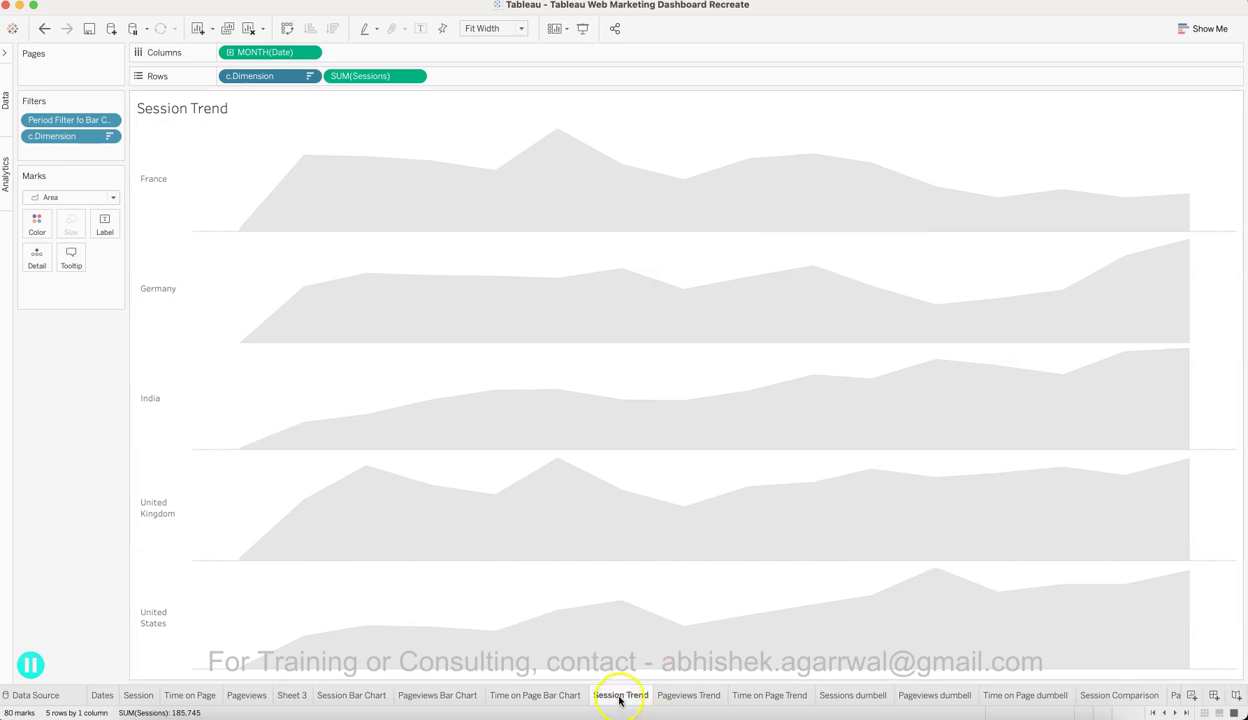
Compare the countries' current and previous period sessions on the Sessions dumbell worksheet against the rows of Session Trend
mouse_move(619, 700)
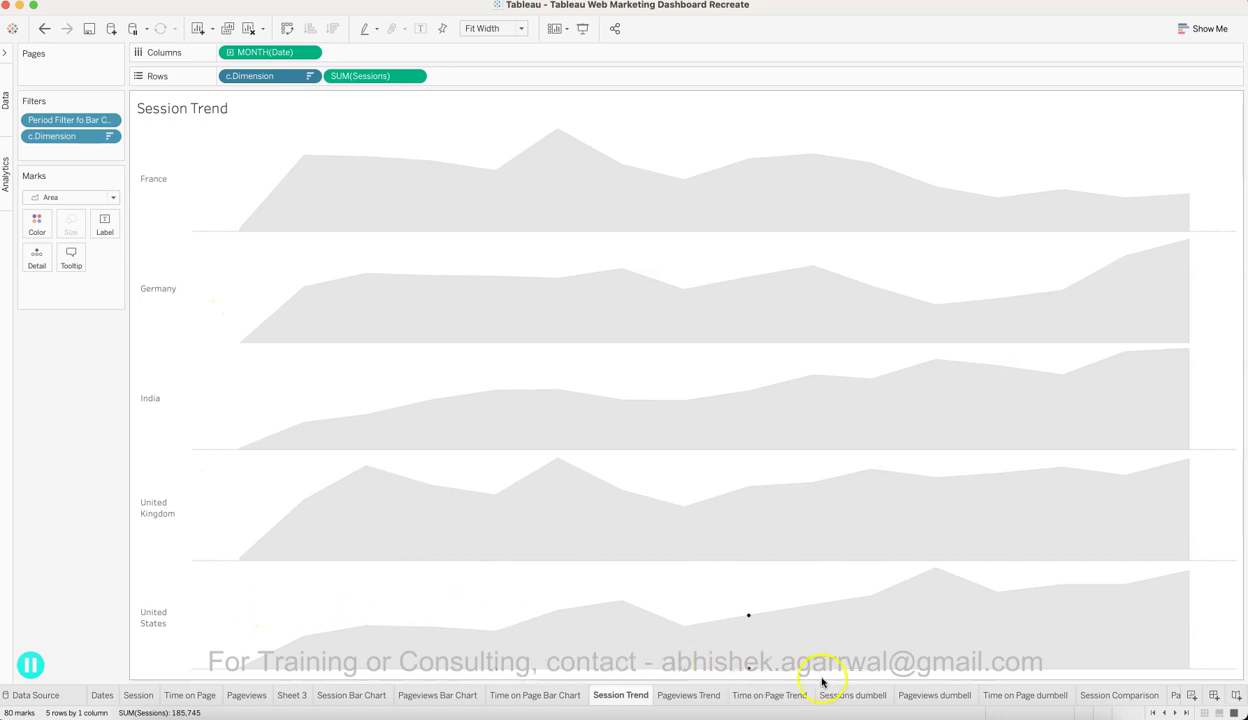
click(871, 696)
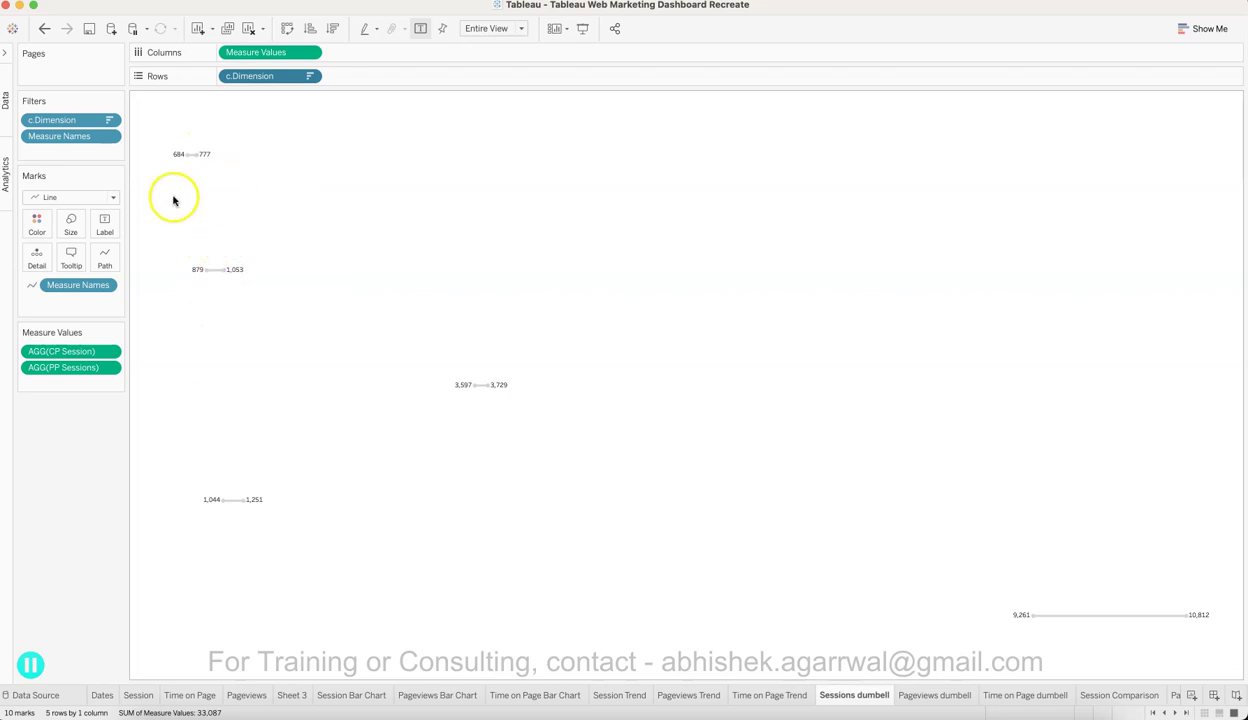
mouse_move(185, 164)
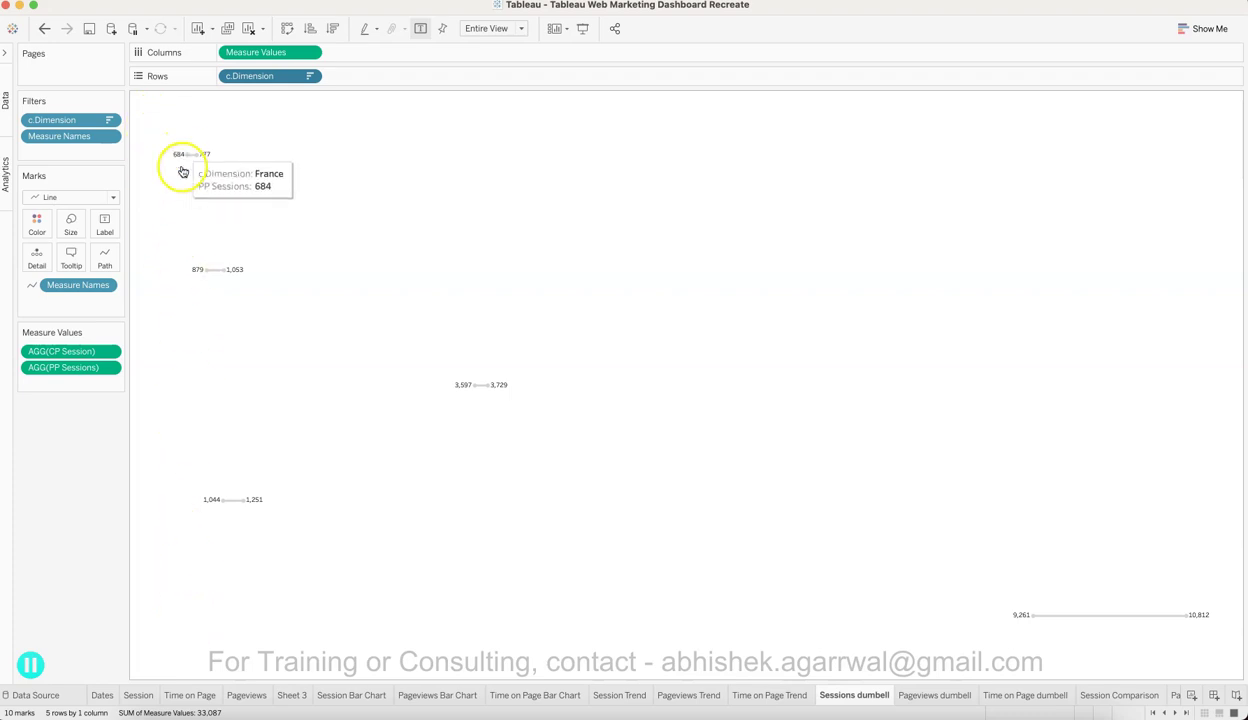
click(639, 696)
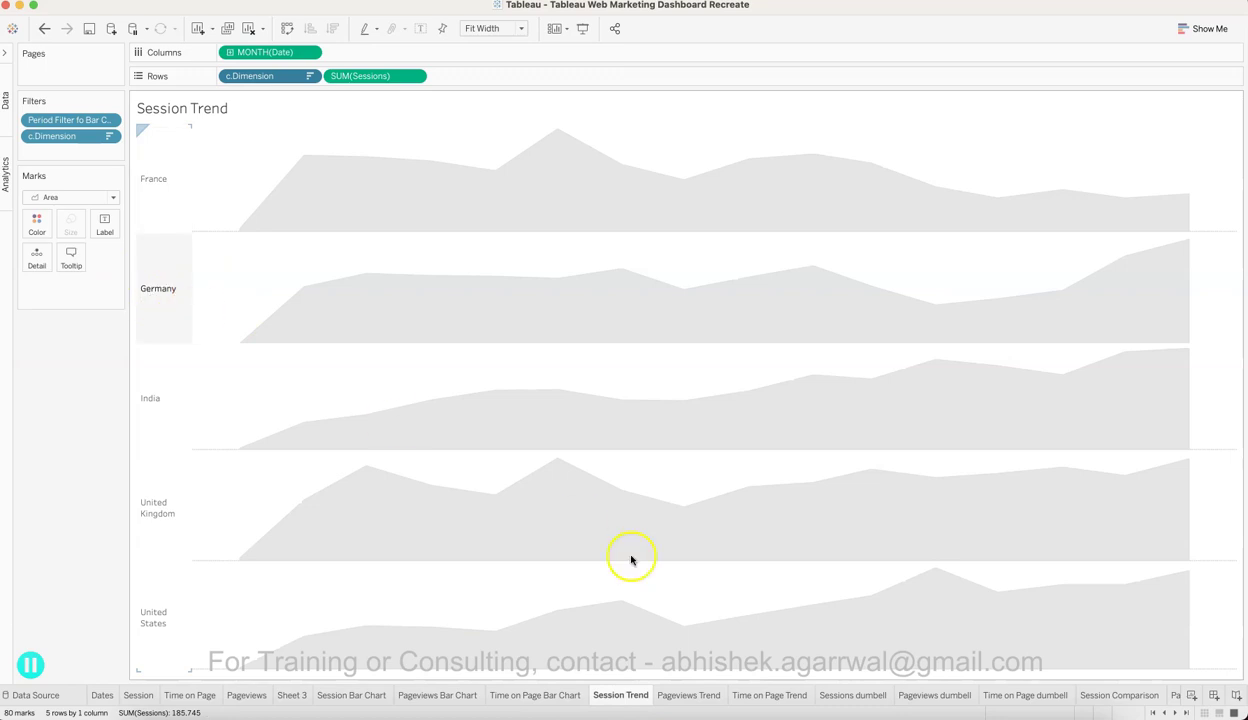
click(850, 696)
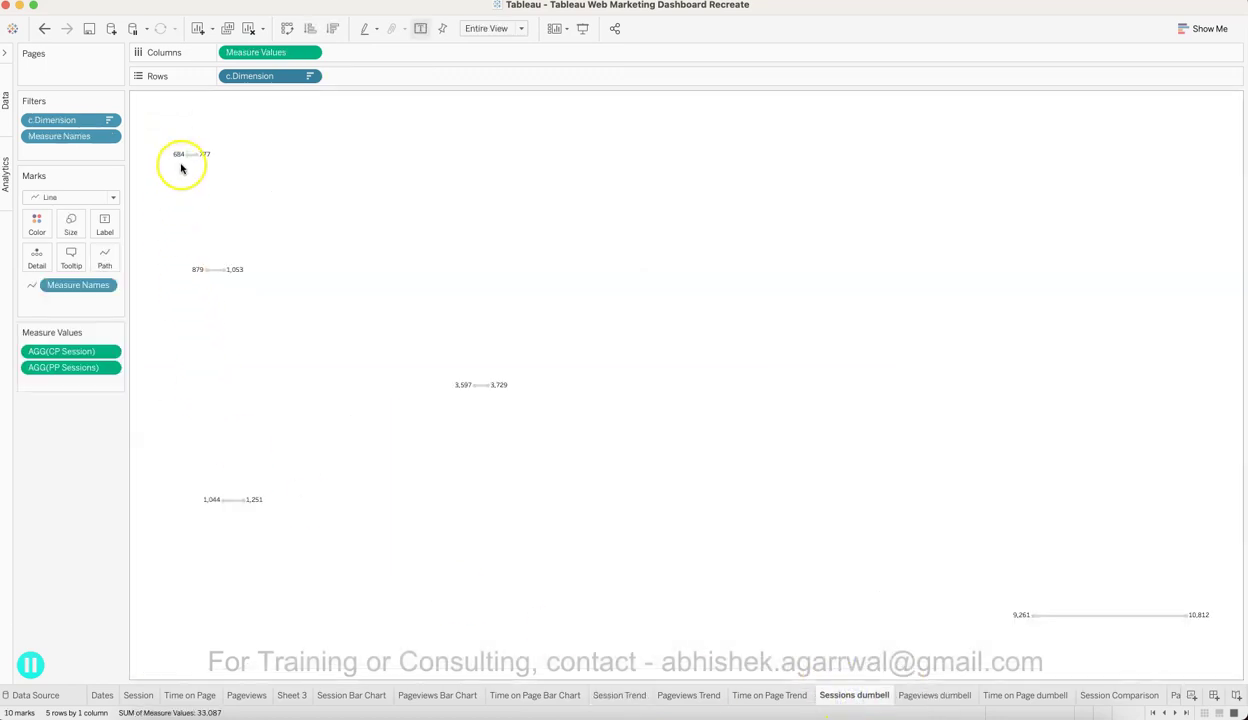
mouse_move(182, 156)
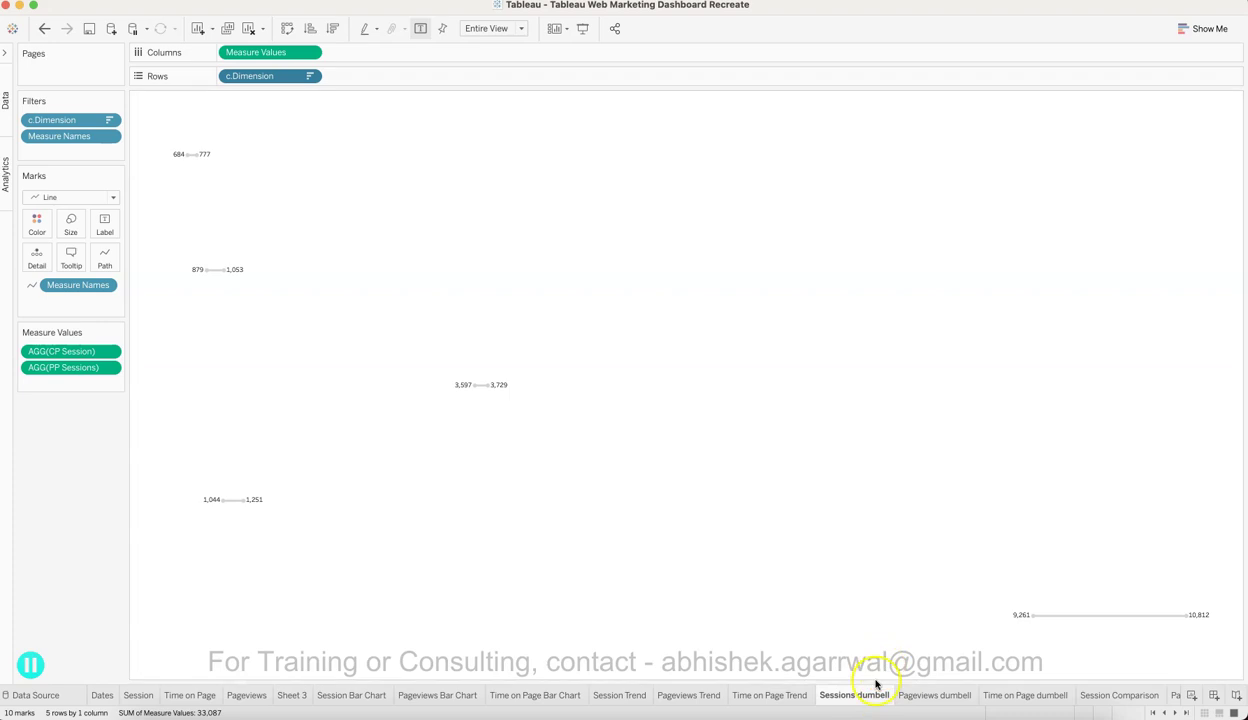
mouse_move(868, 703)
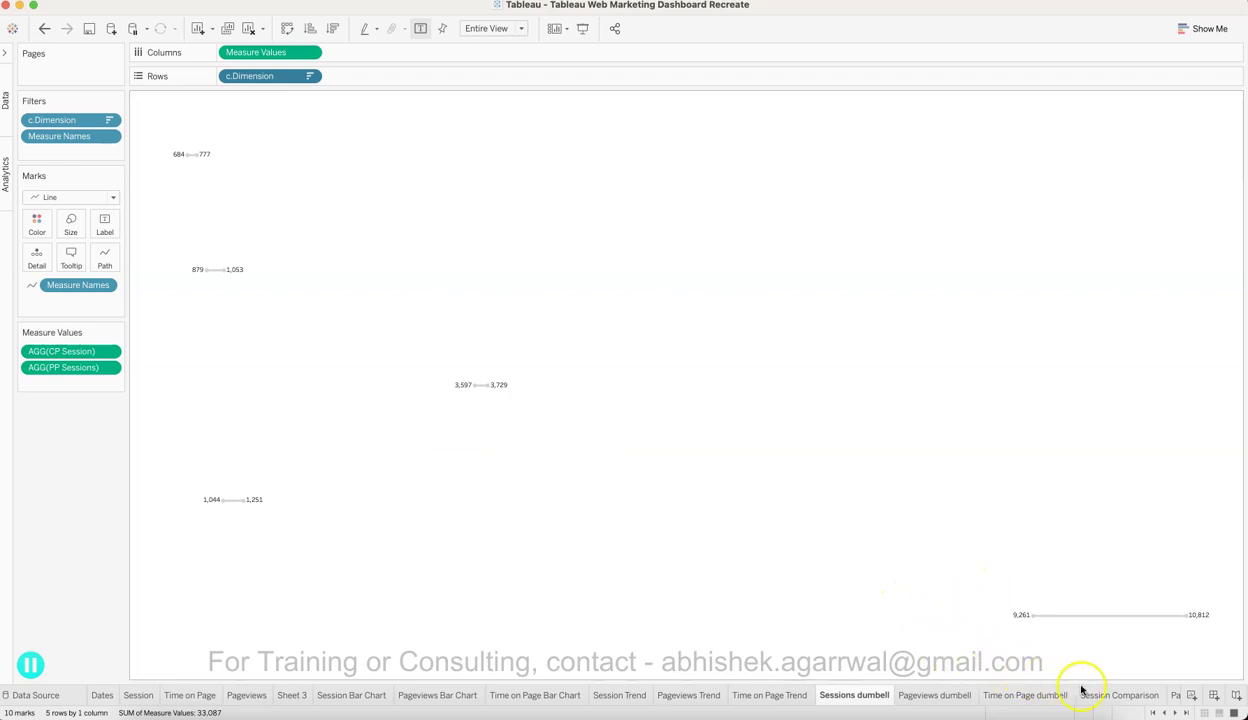
Review the percentage changes per country on the Session Comparison, Pageviews Comparison and Time on Page Comparison worksheets
click(1116, 700)
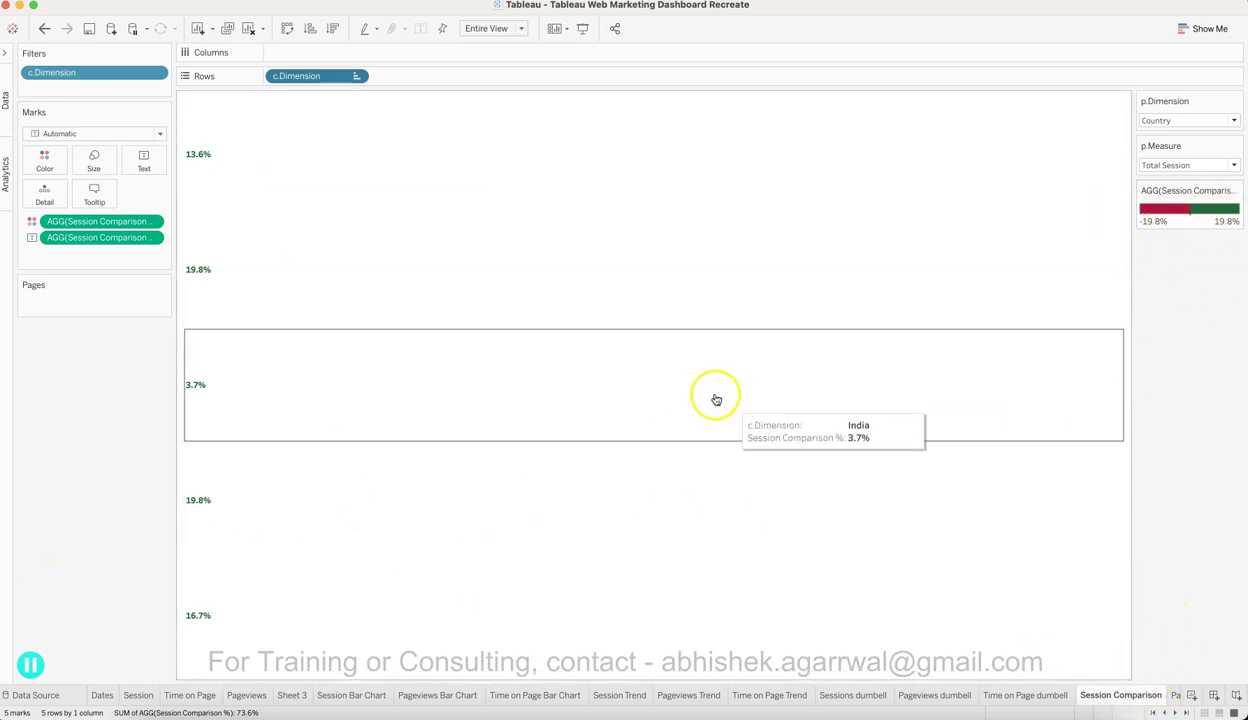
key(ctrl+Tab)
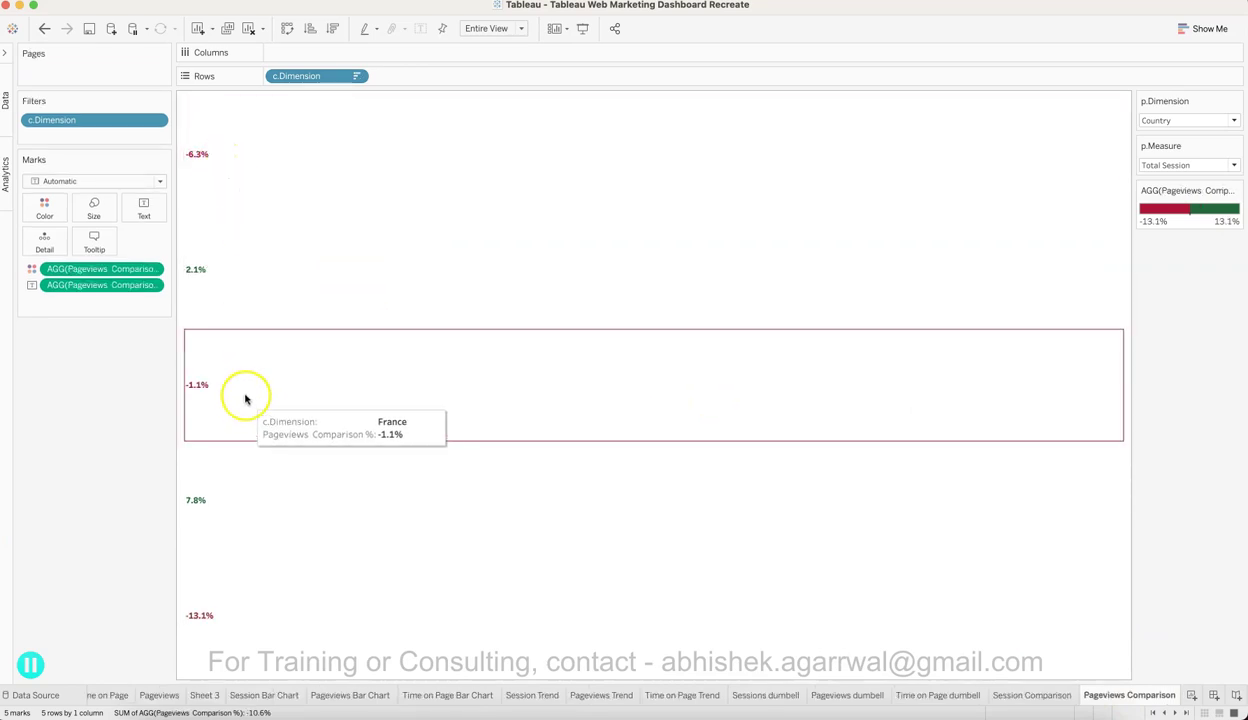
key(ctrl+Tab)
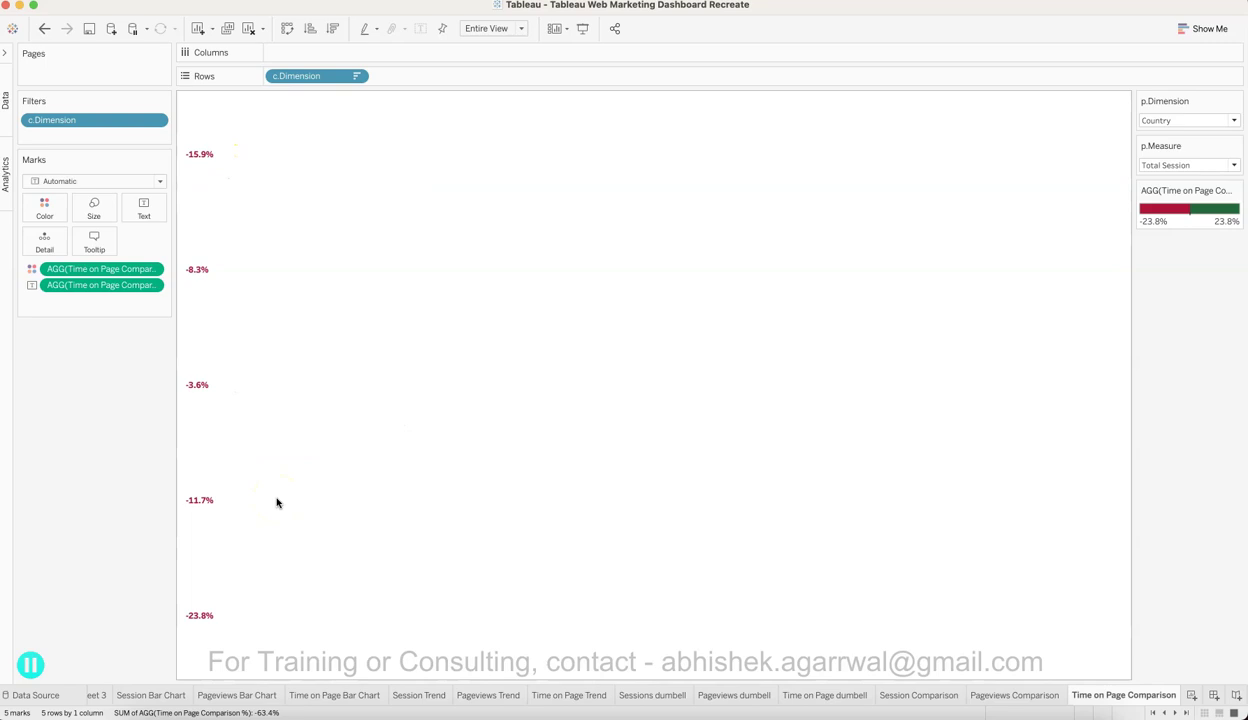
Review the country area charts on the Session Trend, Pageviews Trend and Time on Page Trend worksheets
click(653, 697)
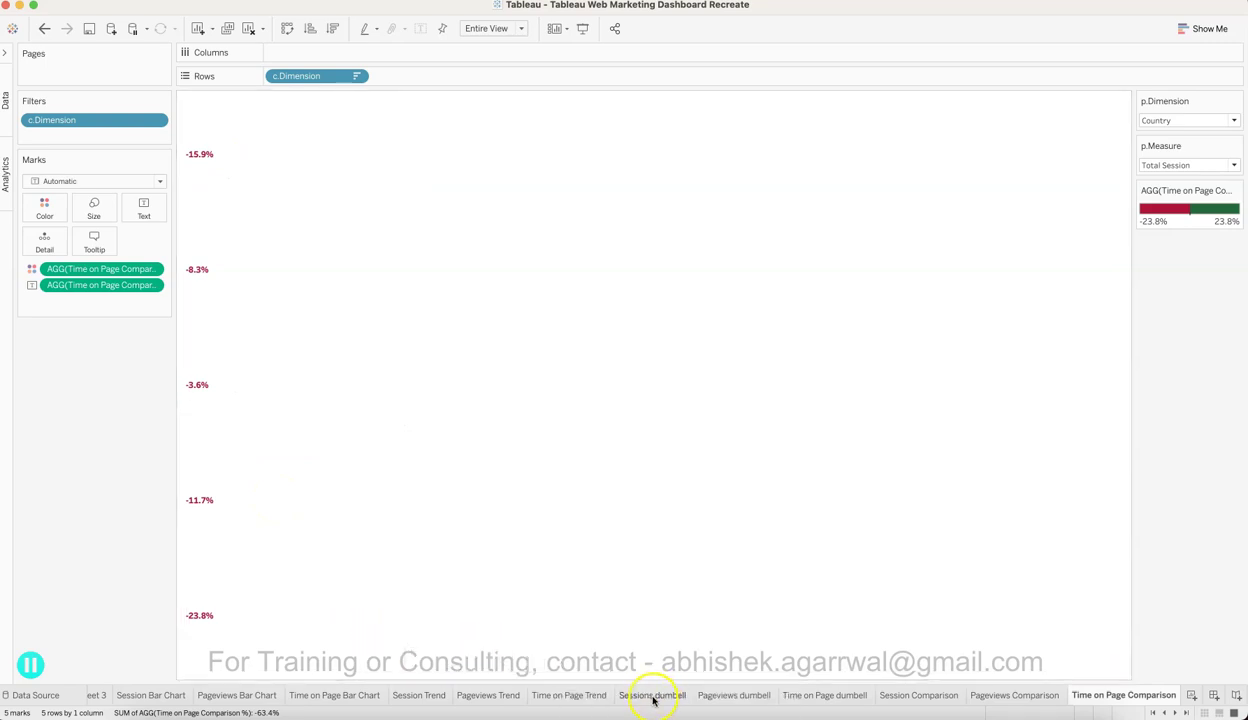
click(430, 696)
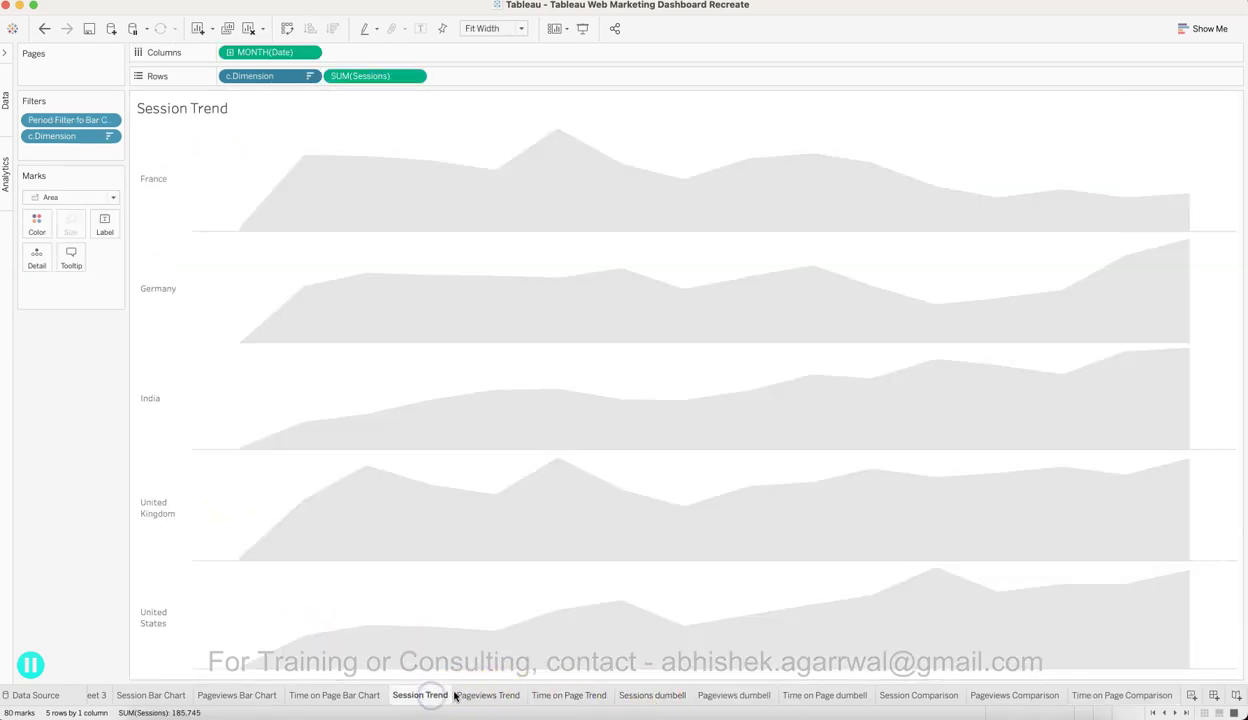
click(477, 697)
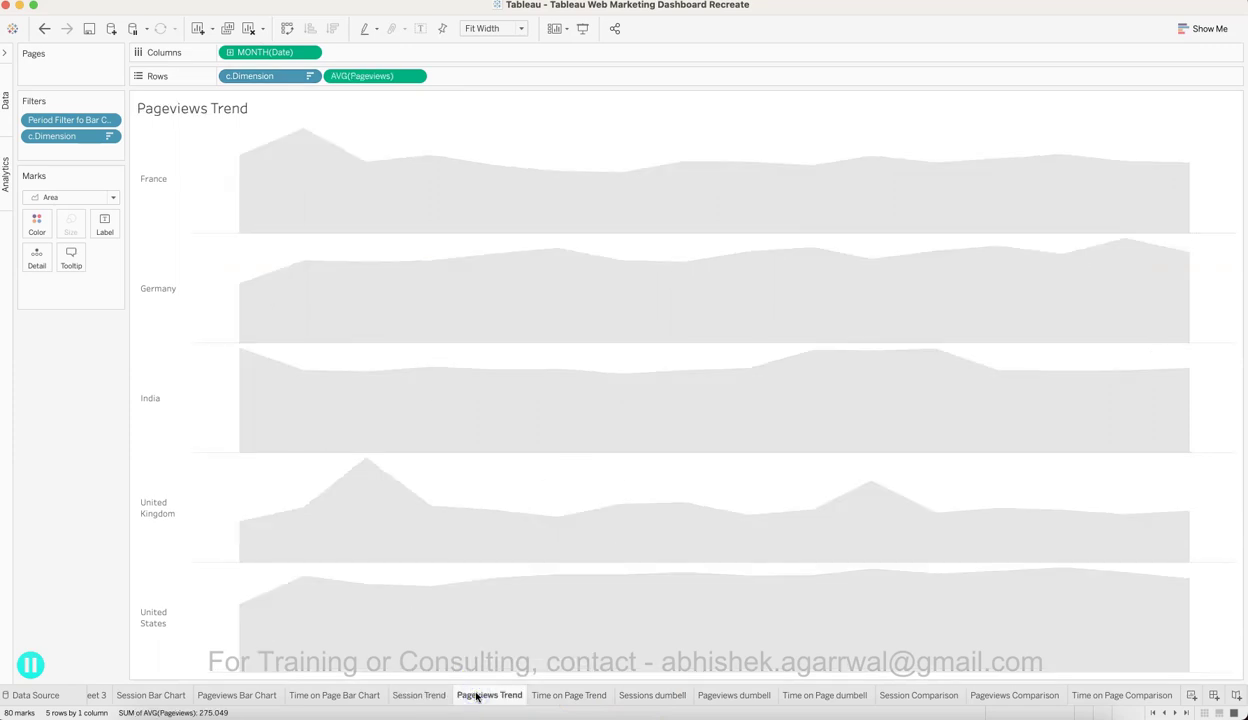
click(569, 696)
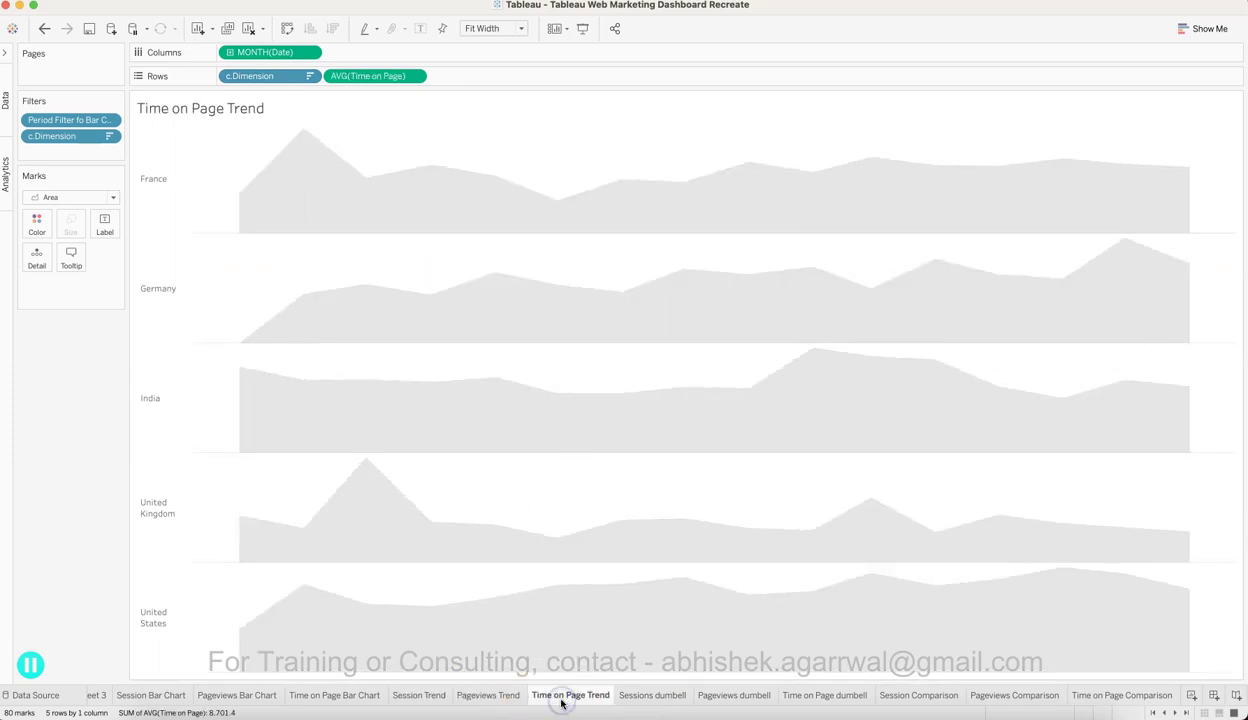
mouse_move(554, 703)
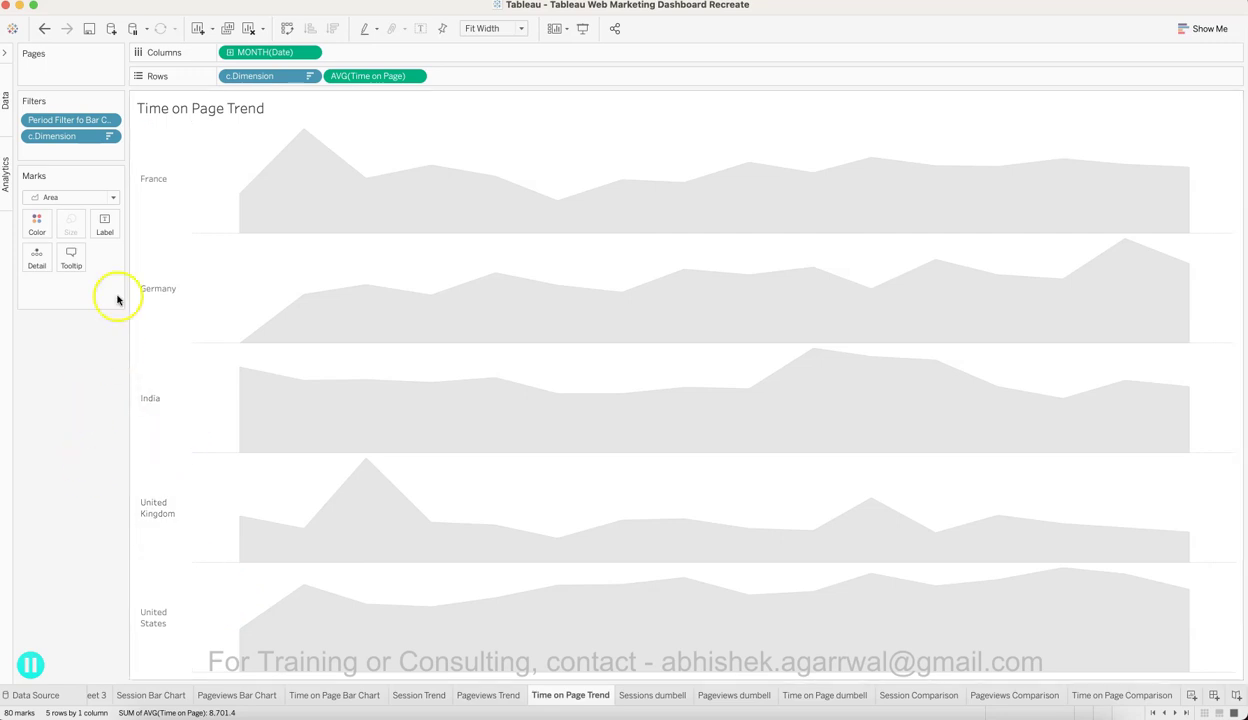
Show the p.Dimension parameter control on the Time on Page Trend worksheet
click(8, 56)
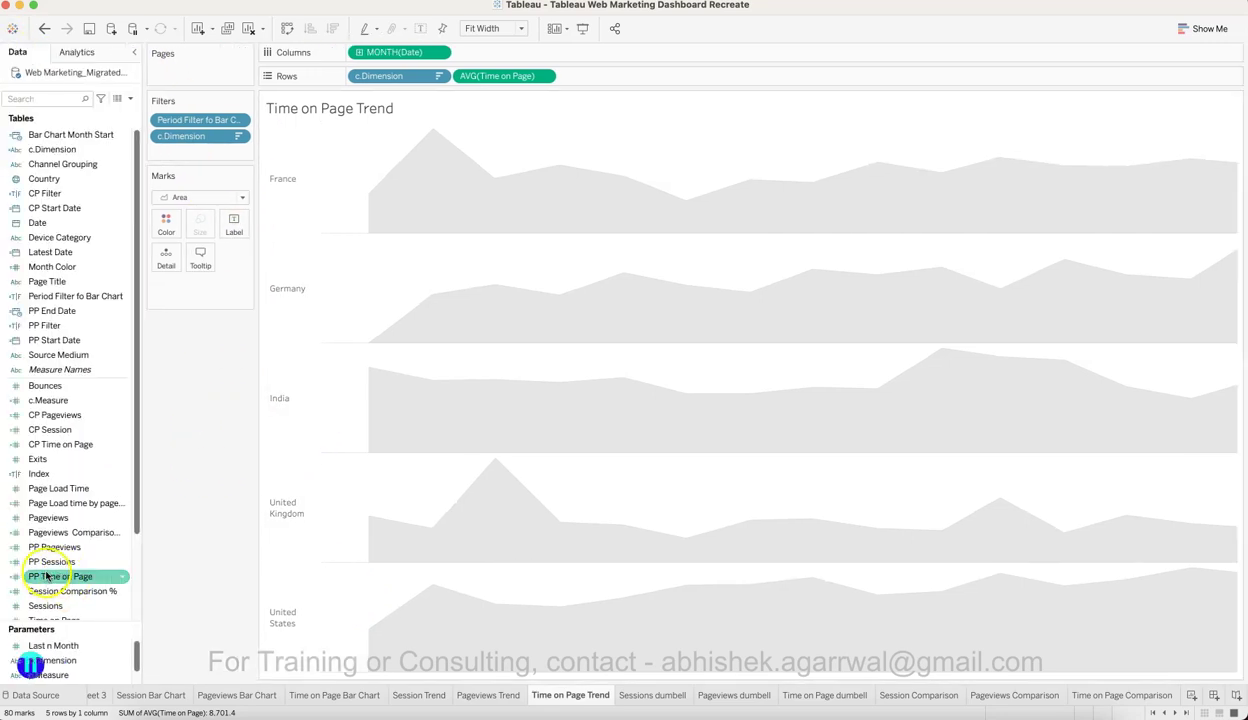
scroll(80, 590, down, 5)
click(118, 649)
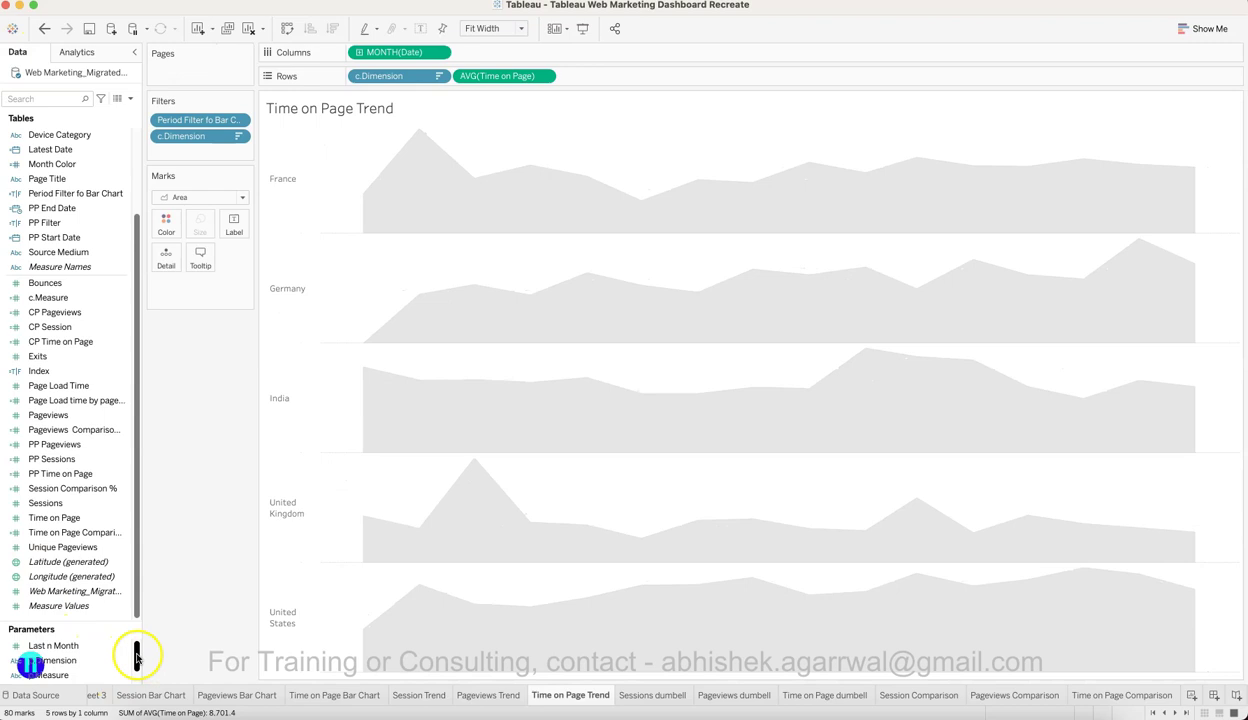
scroll(118, 622, down, 3)
click(84, 596)
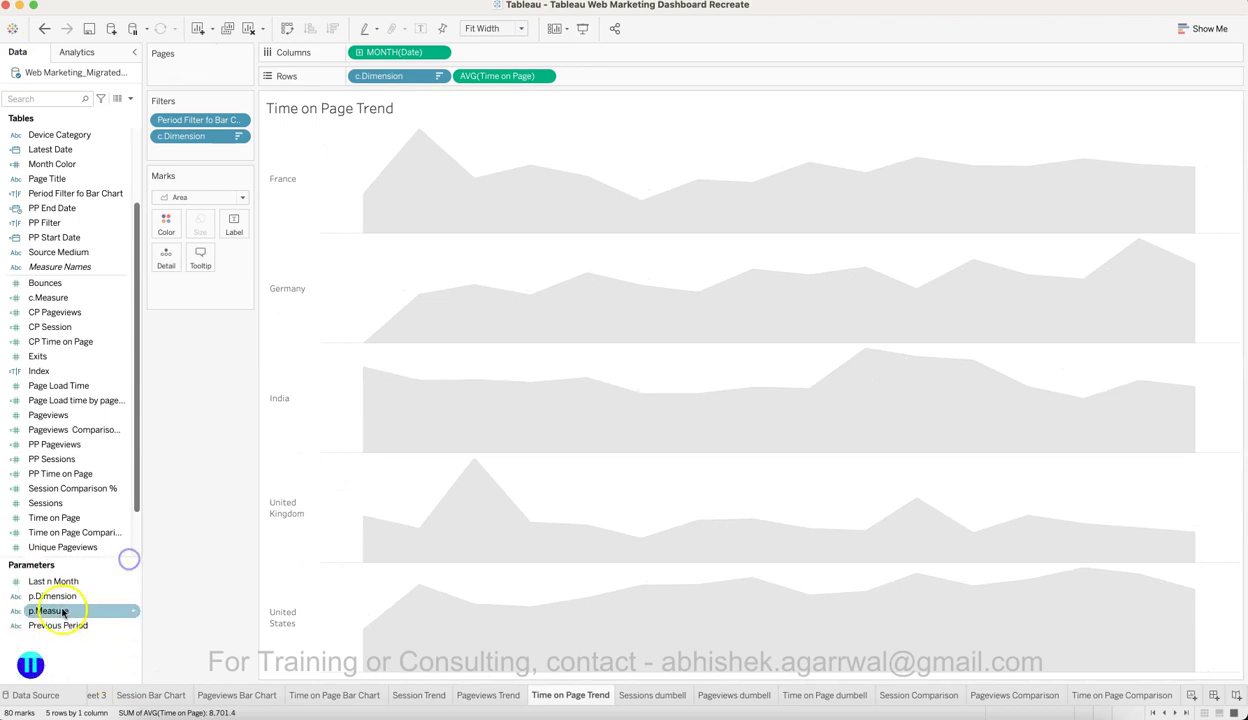
click(132, 598)
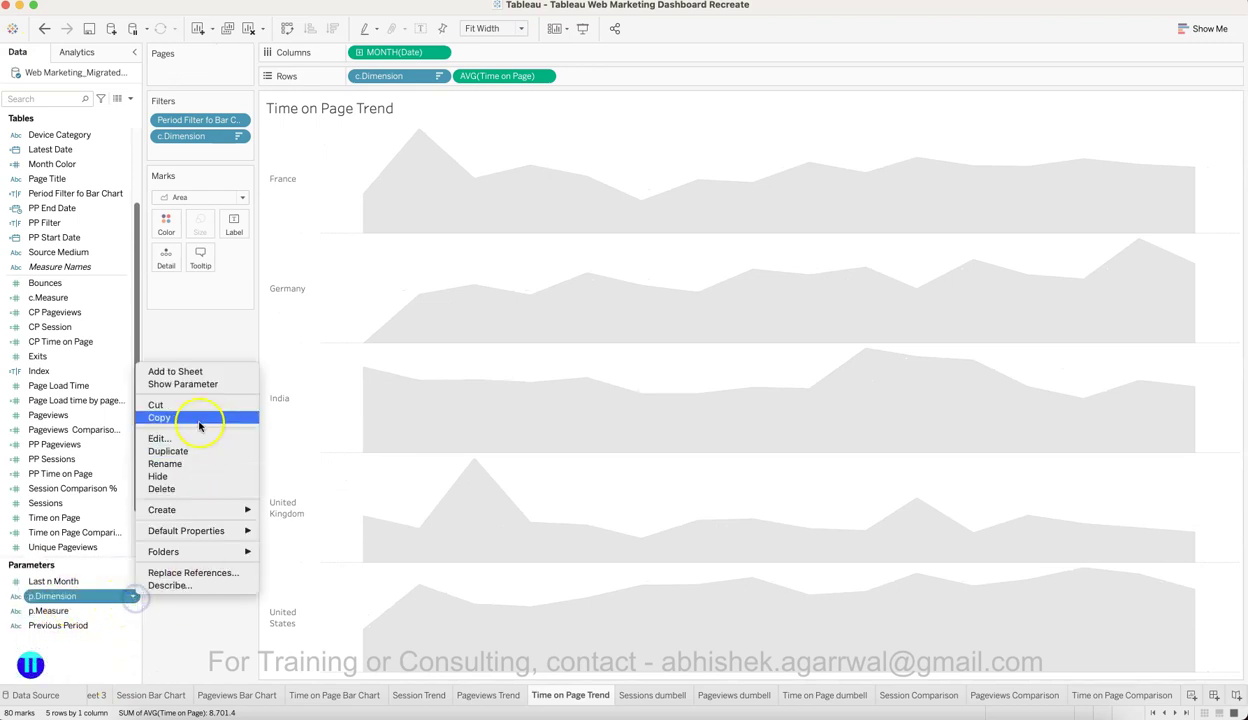
click(201, 385)
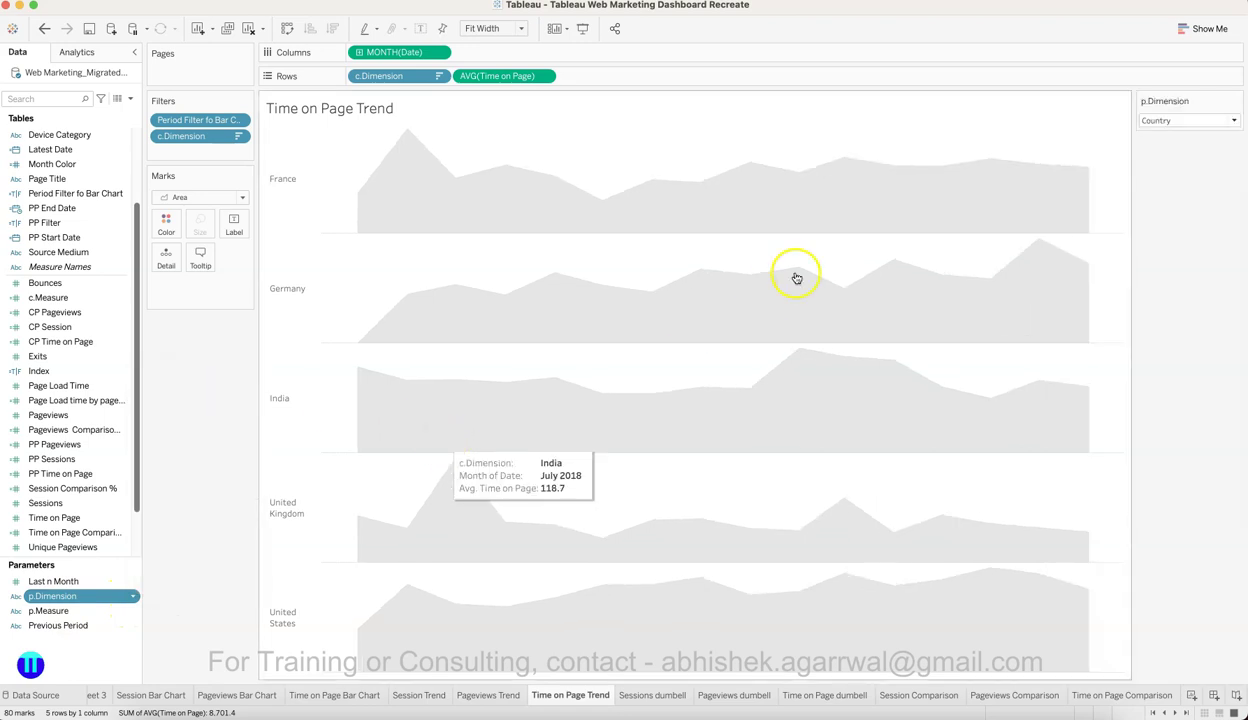
Try the p.Dimension values Device Category, Source Medium and Page Title on Time on Page Trend, and return the parameter to Country
click(1175, 123)
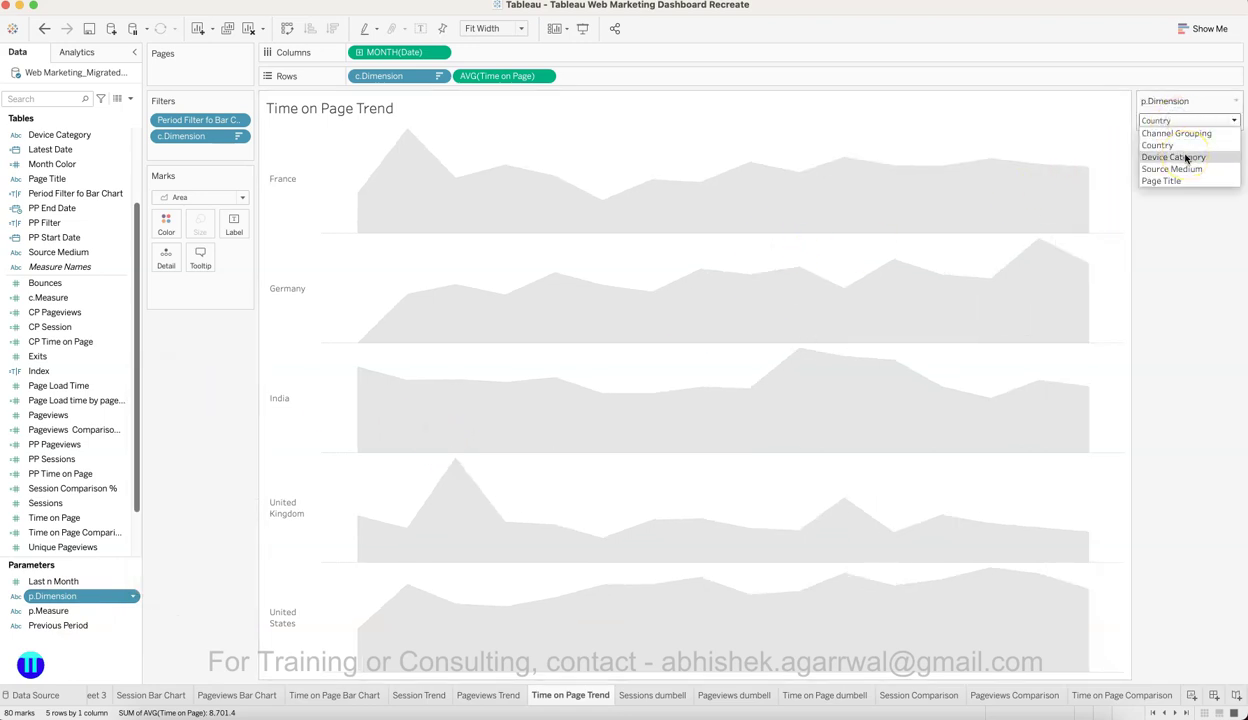
click(1187, 159)
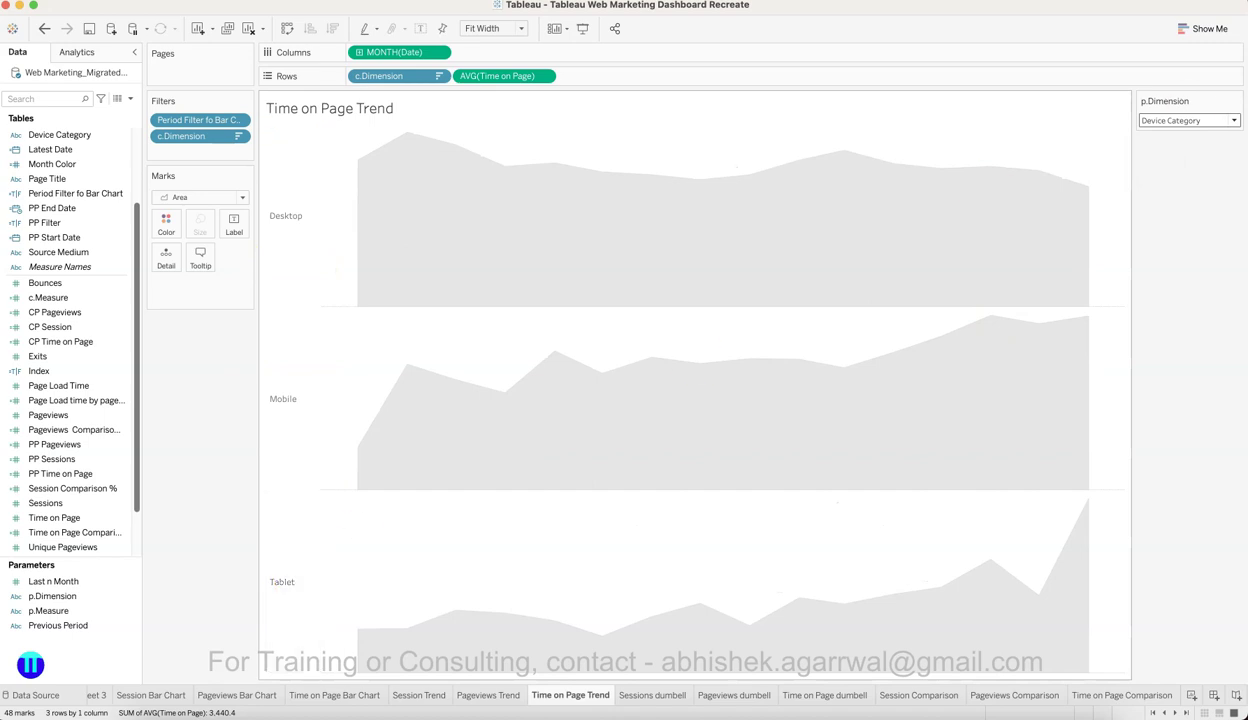
click(1170, 120)
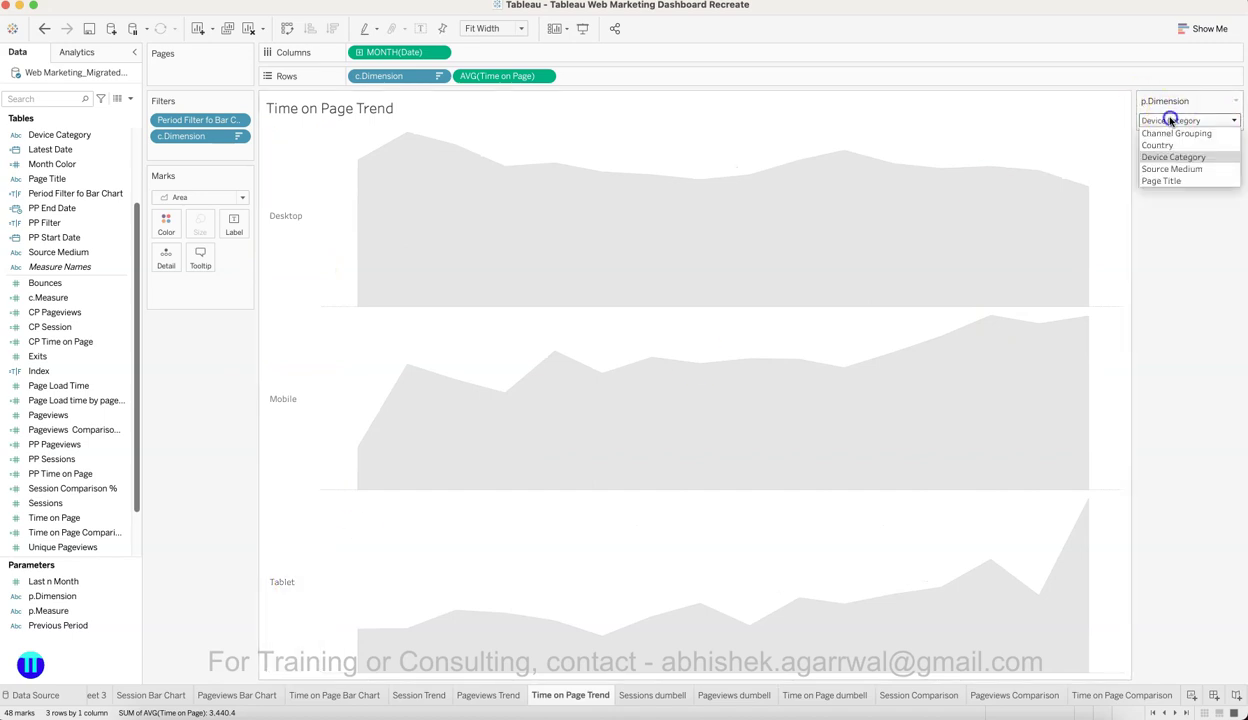
click(1182, 168)
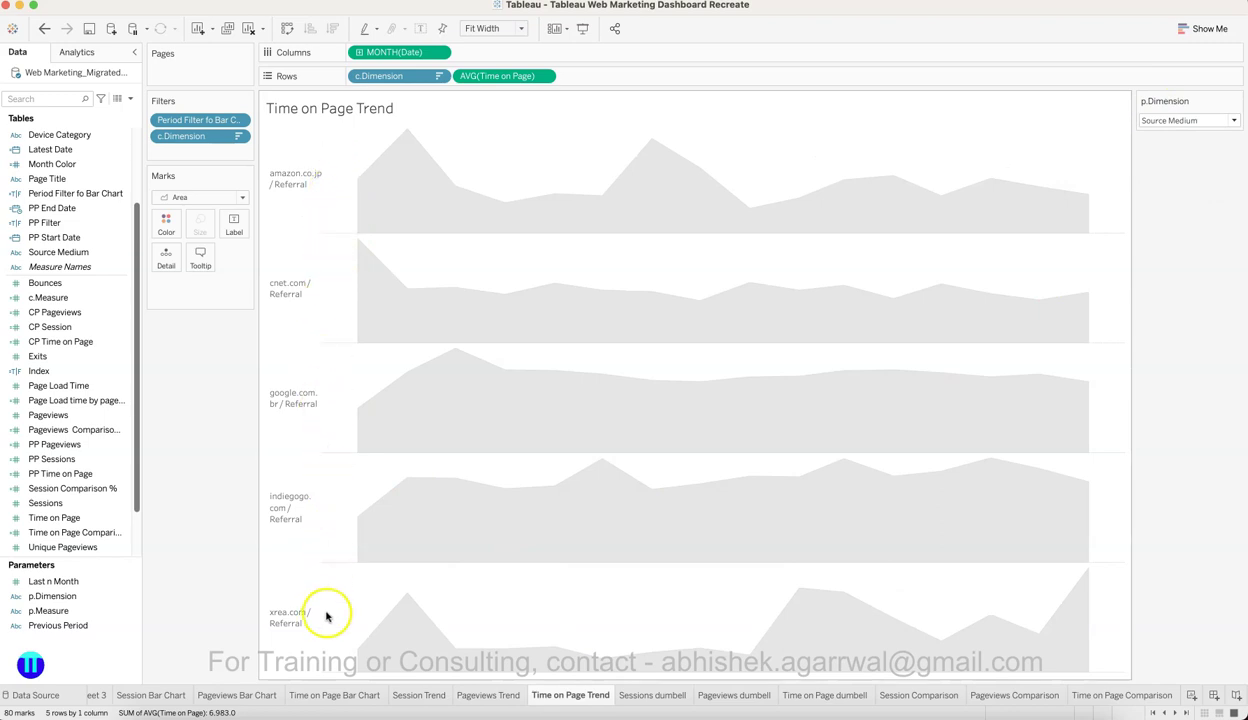
click(1190, 121)
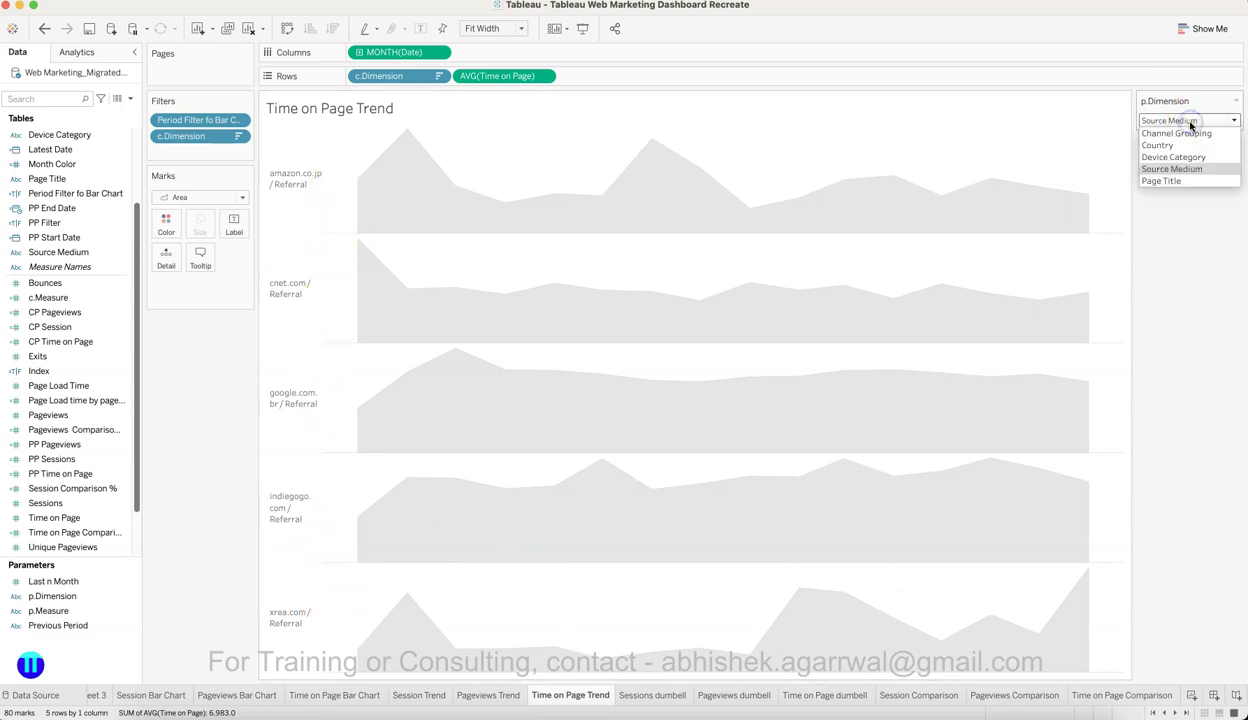
click(1180, 181)
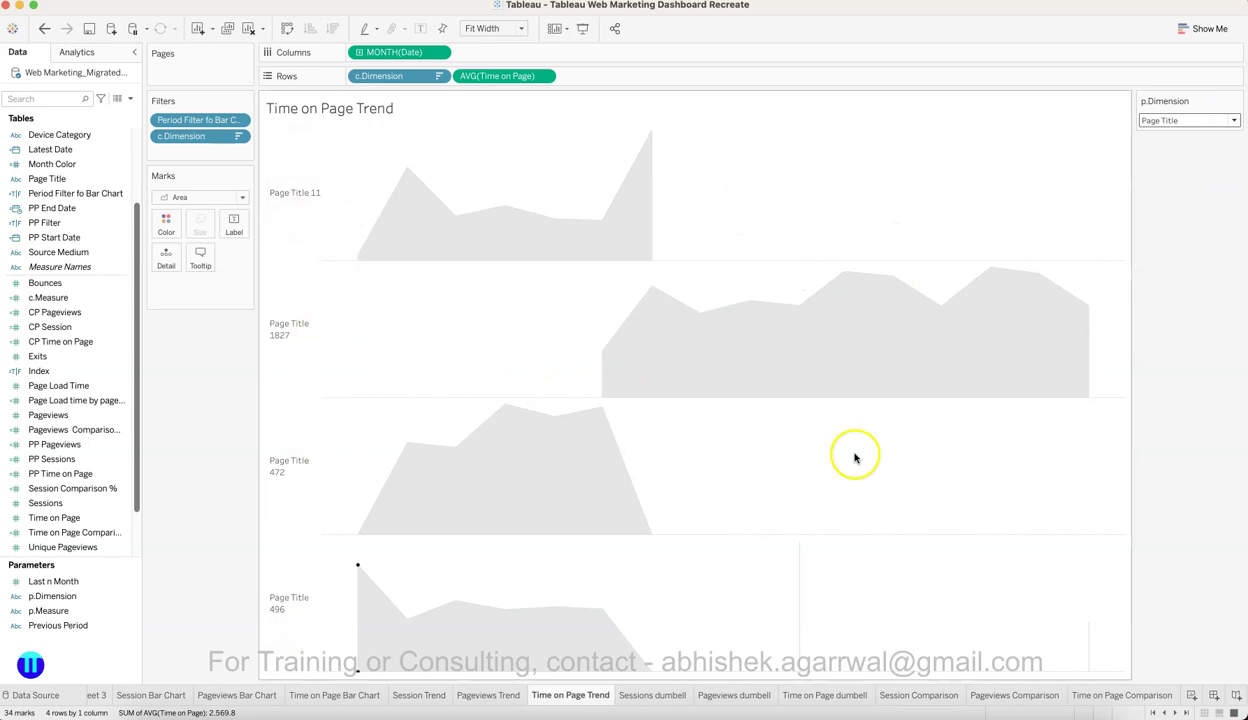
click(1203, 121)
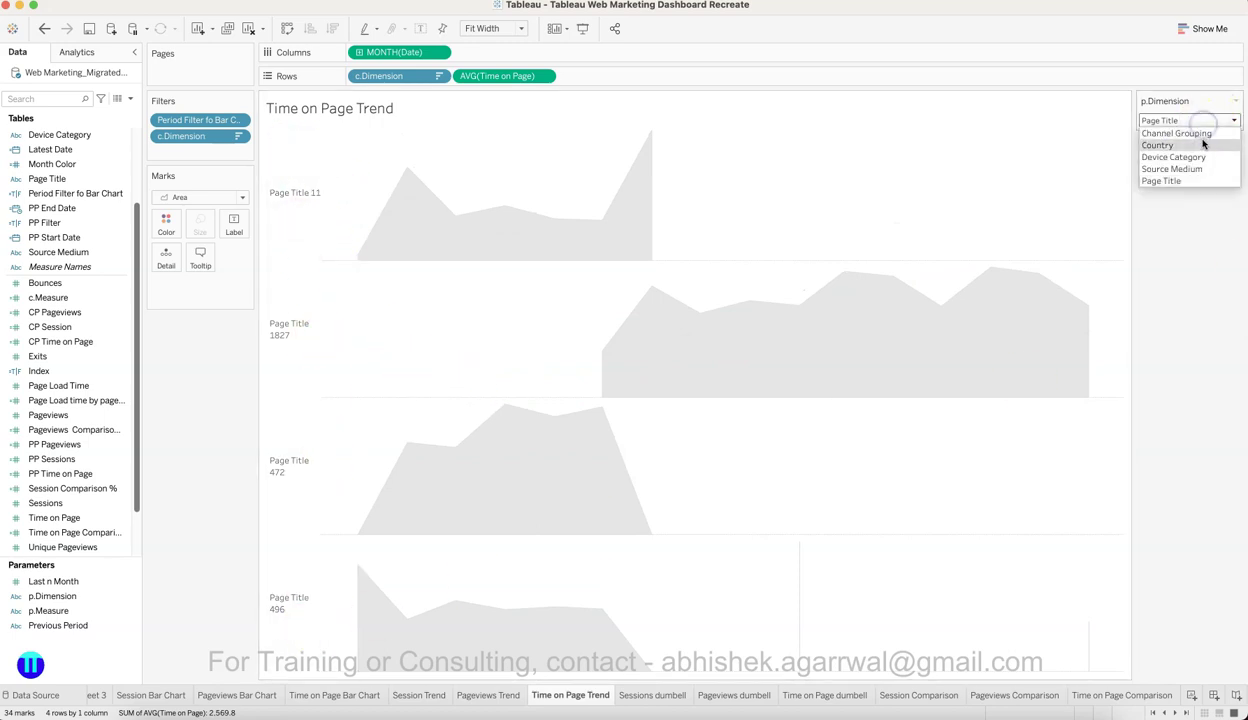
click(1202, 146)
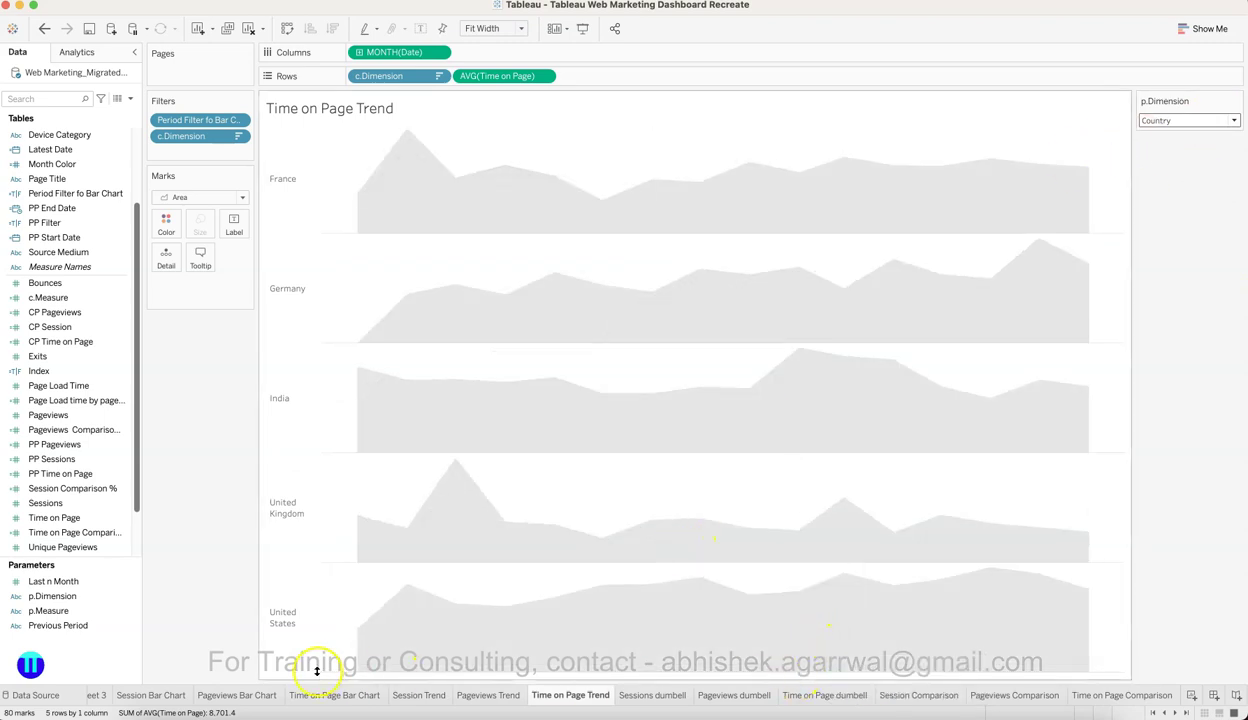
Go from the Time on Page Comparison worksheet to Dashboard 1 and review the assembled KPI, bar chart, trend, dumbbell and comparison sections
click(1113, 695)
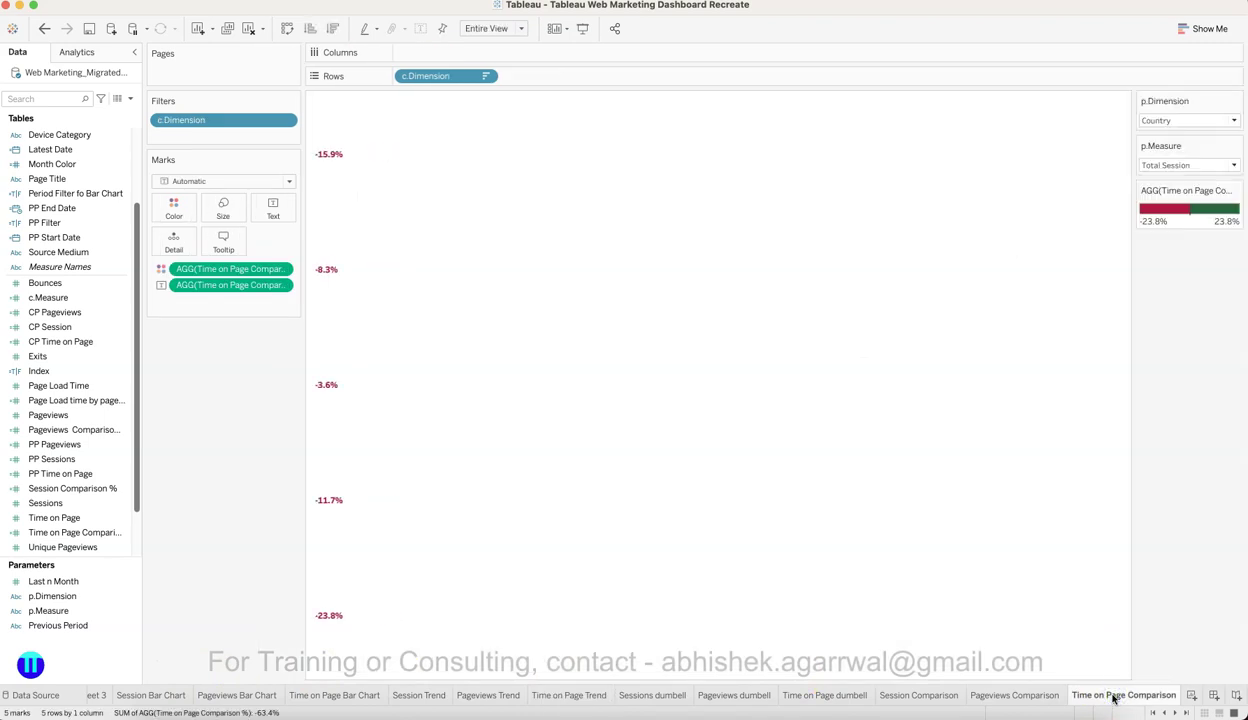
key(ctrl+Tab)
key(ctrl+Tab)
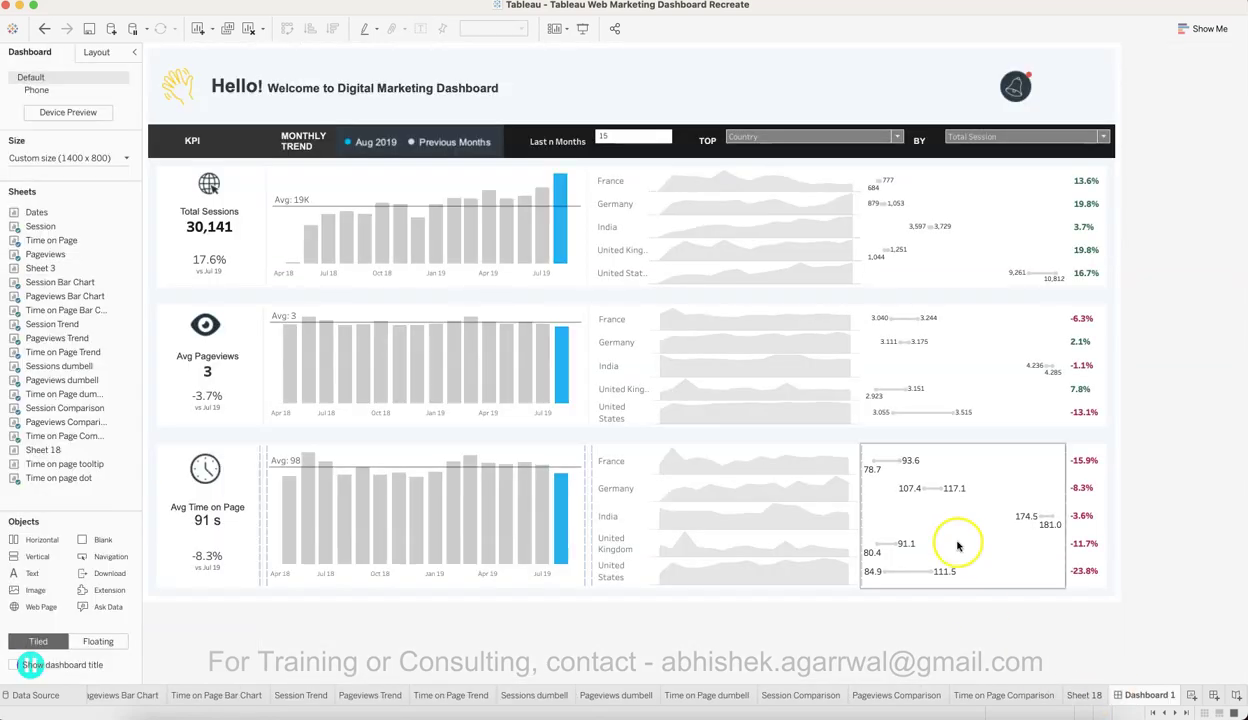
click(599, 600)
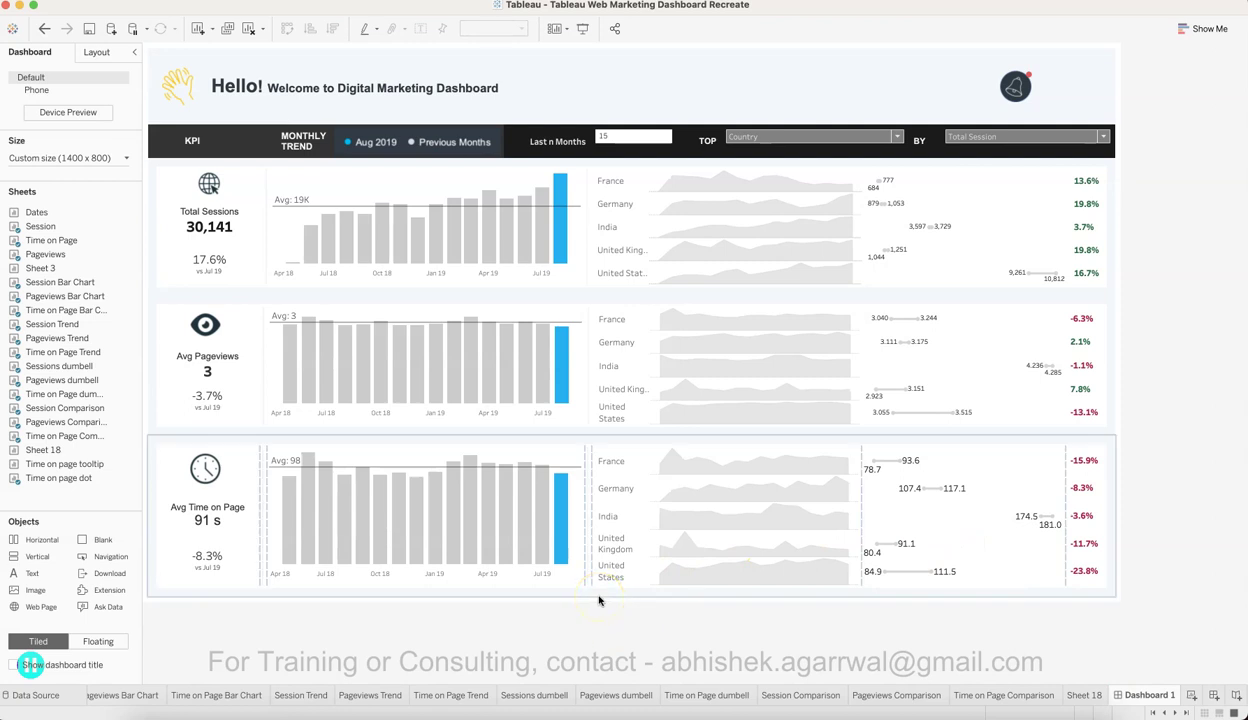
click(600, 602)
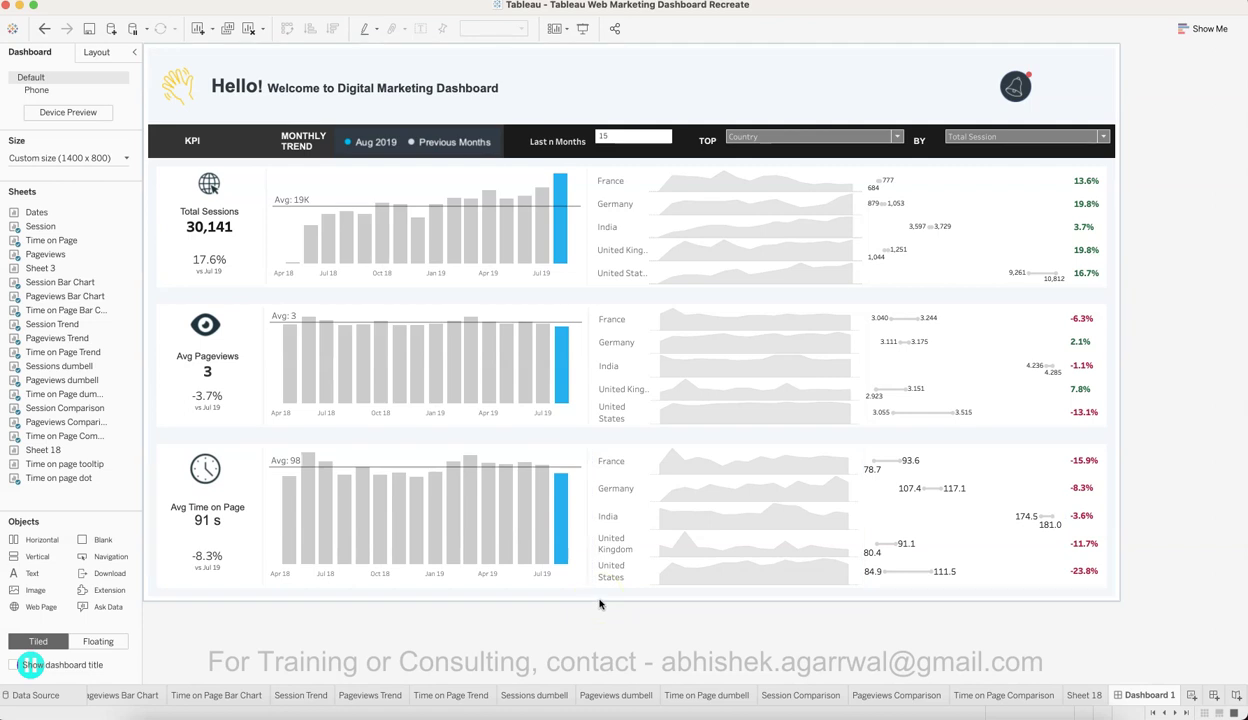
click(597, 600)
click(590, 603)
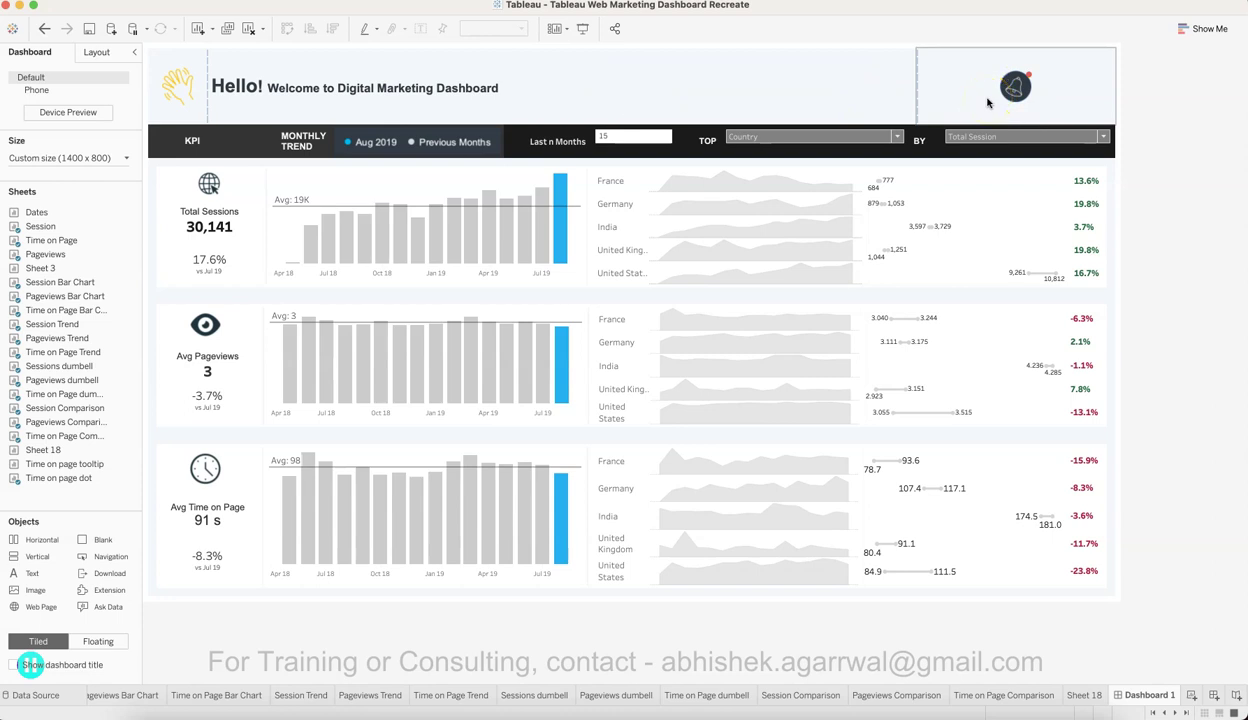
Check the Top Pages by Time on Page tooltip behind the red dot on the header's notification bell
mouse_move(1020, 80)
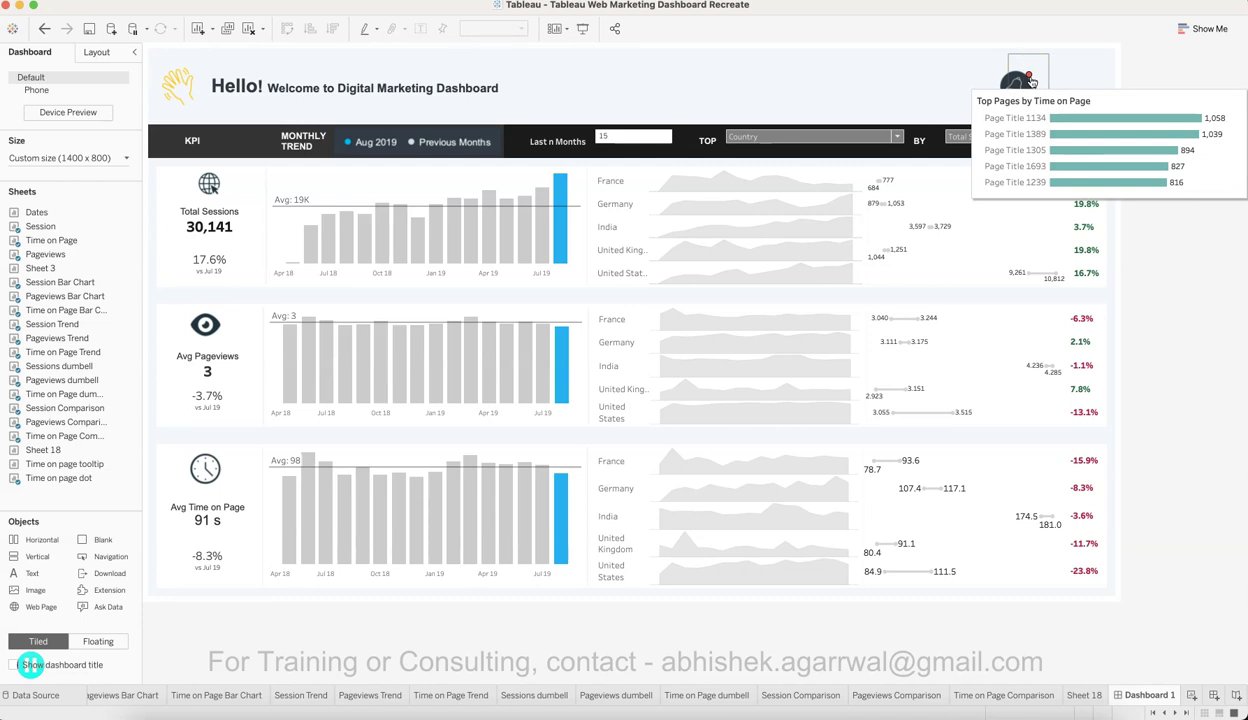
click(1030, 79)
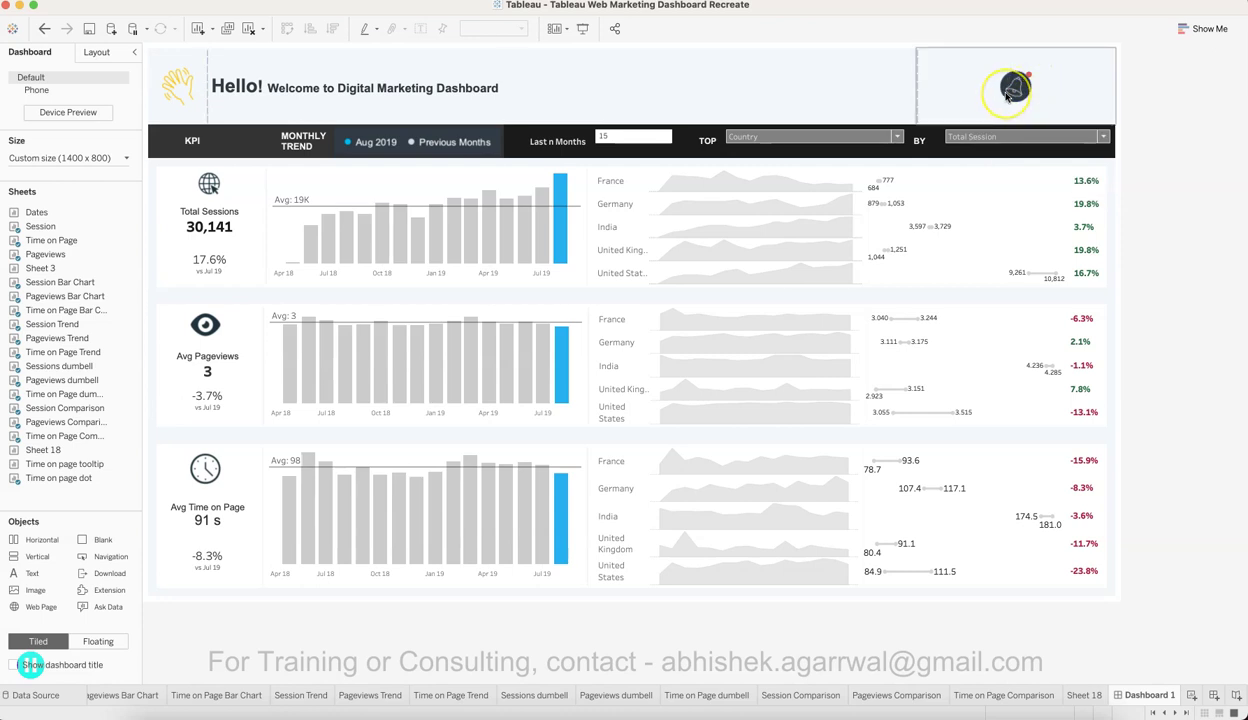
click(1026, 80)
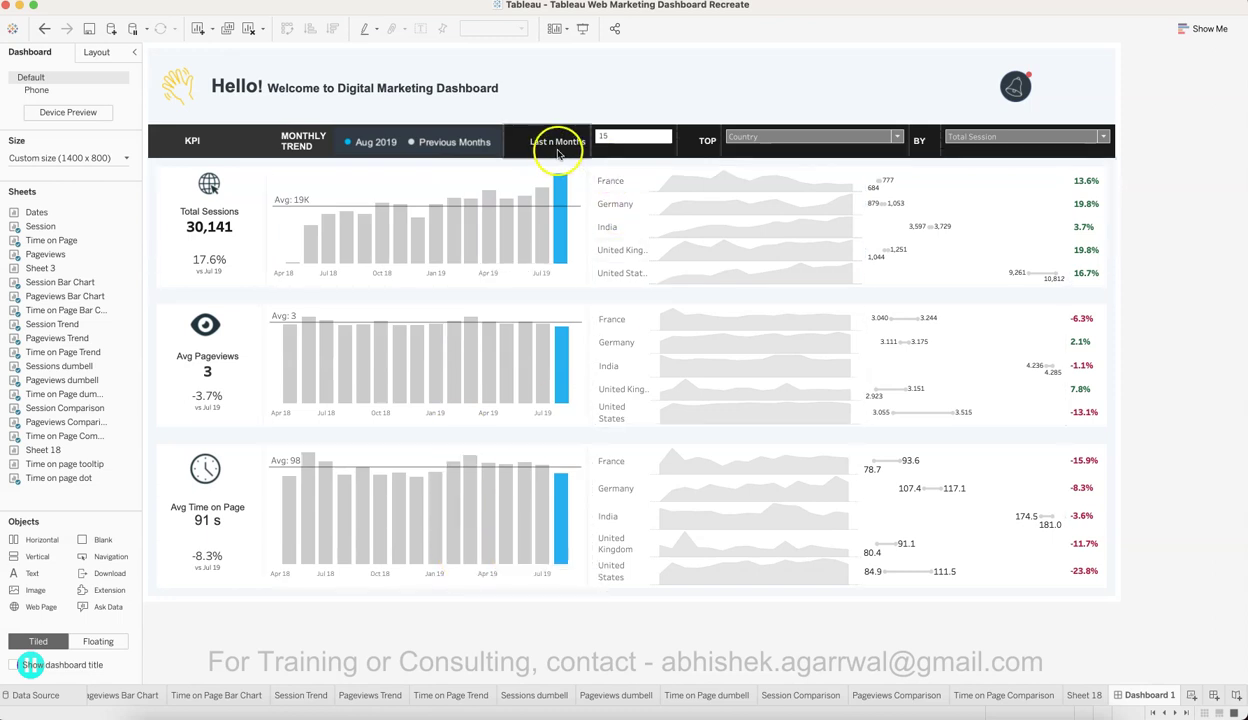
Set the dashboard's Last n Months parameter to 10
click(619, 134)
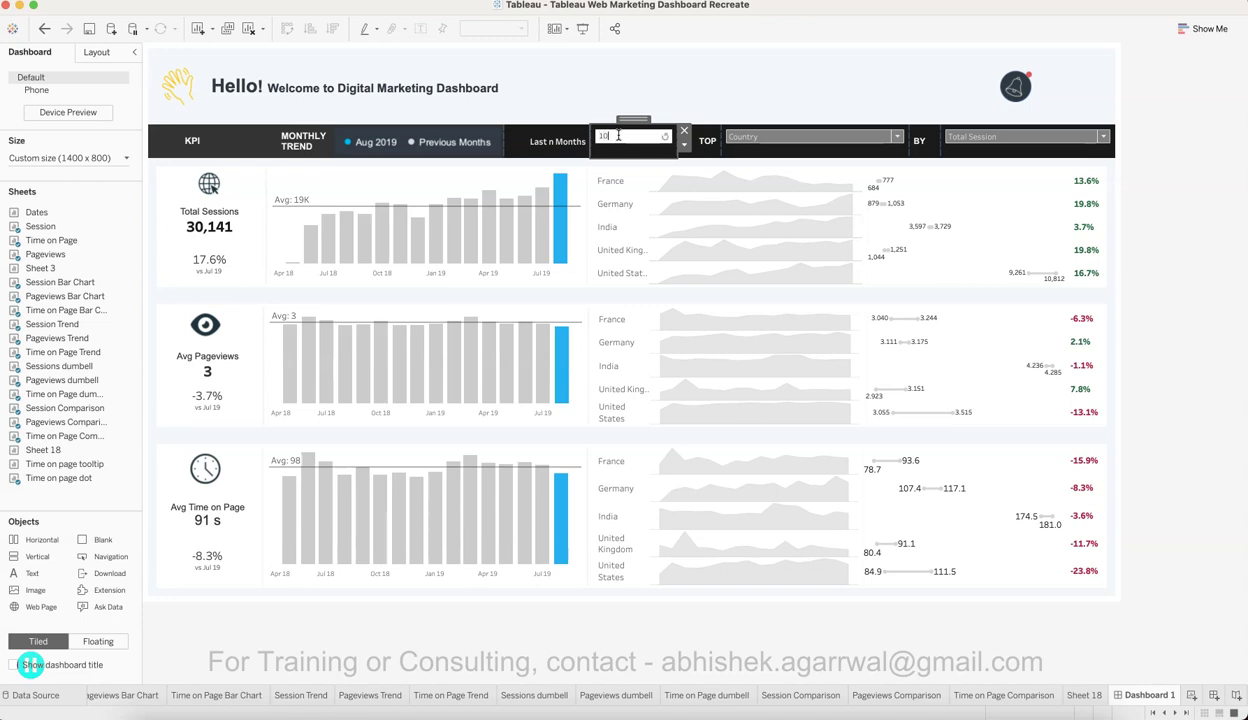
text(10)
key(Return)
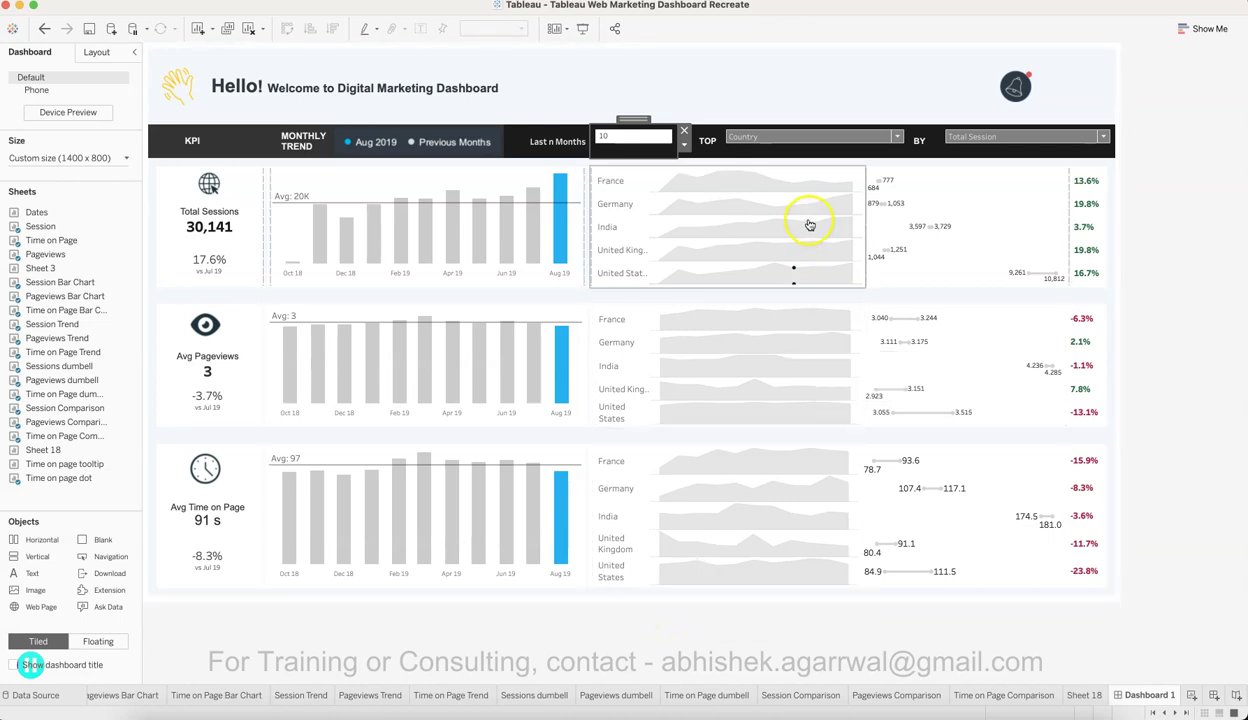
Try Device Category as the dashboard's top dimension, and set it back to Country
click(798, 143)
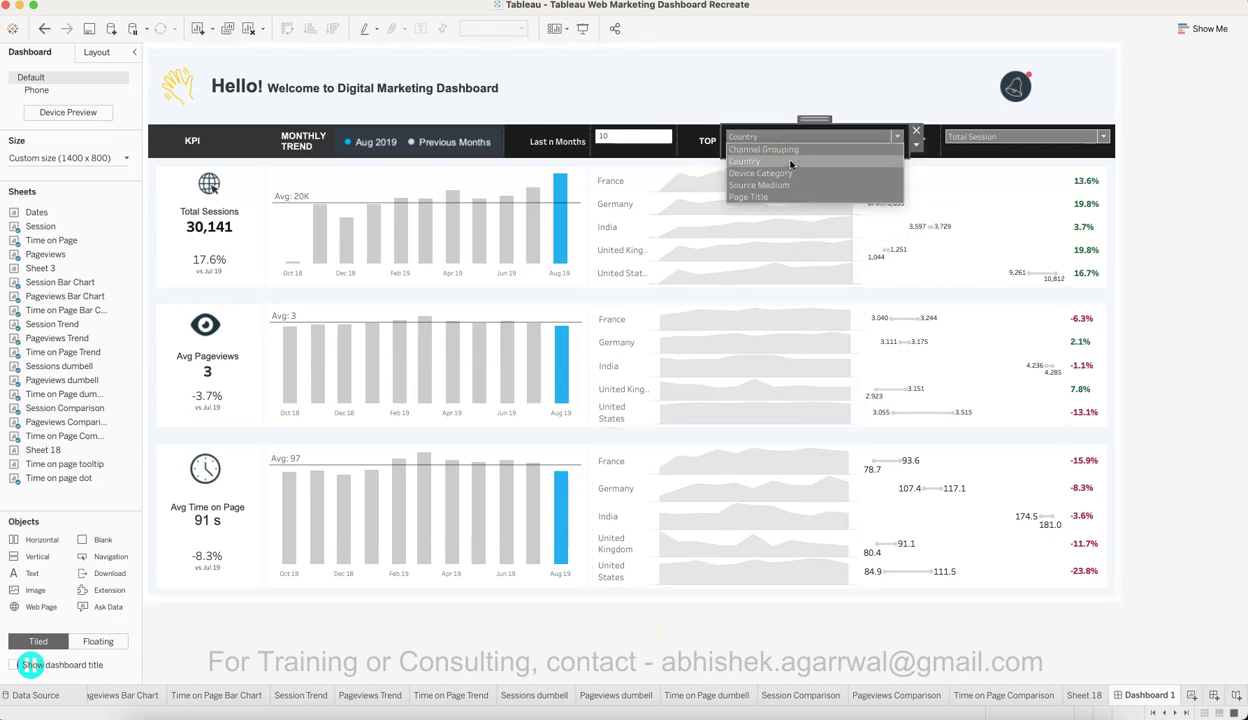
click(797, 172)
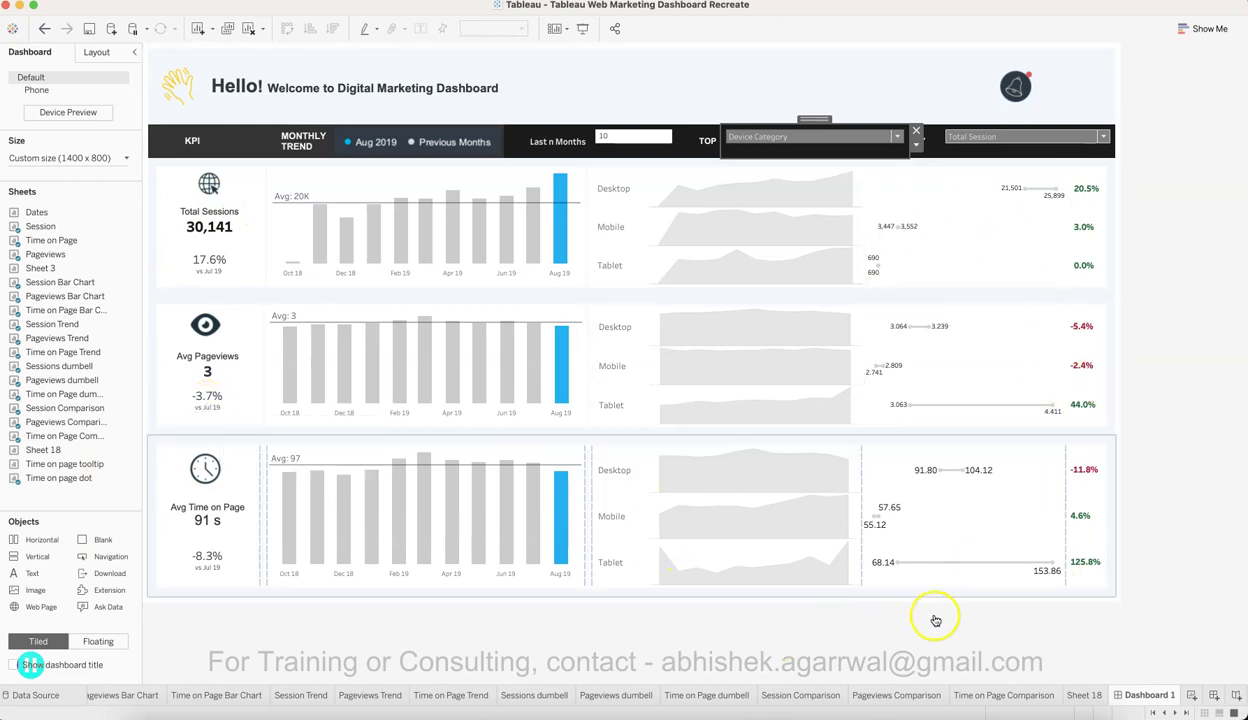
click(1217, 469)
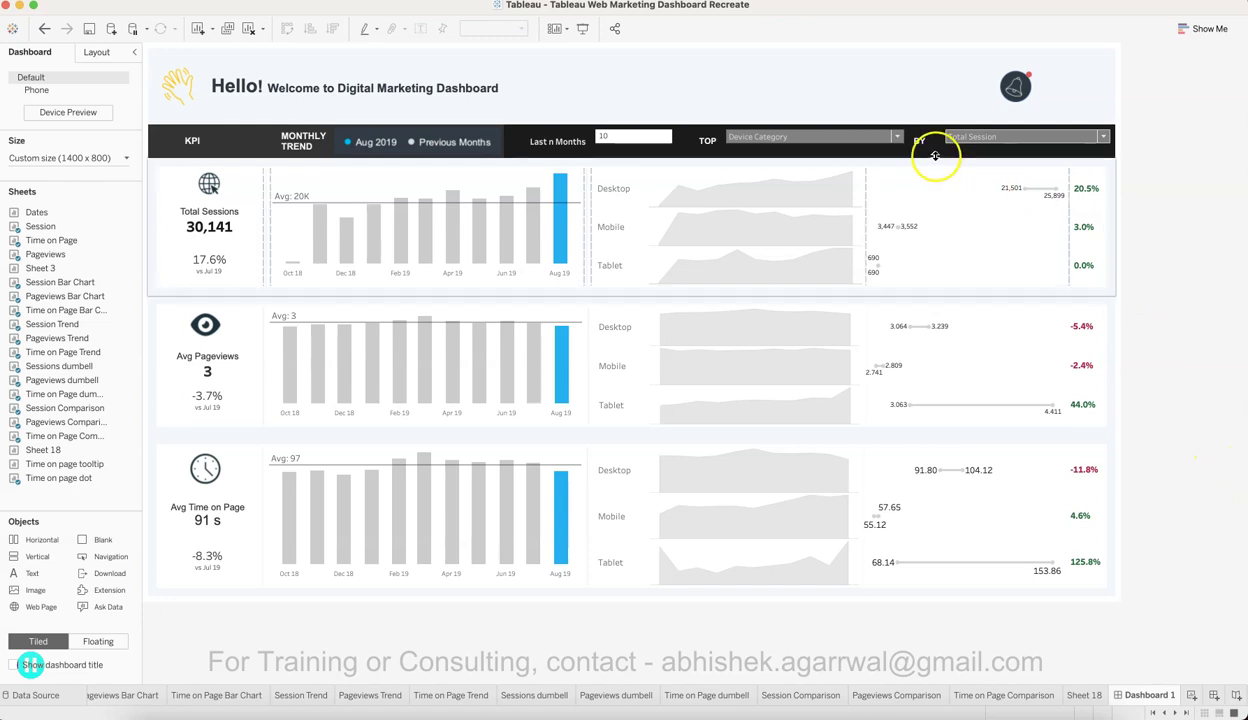
click(830, 137)
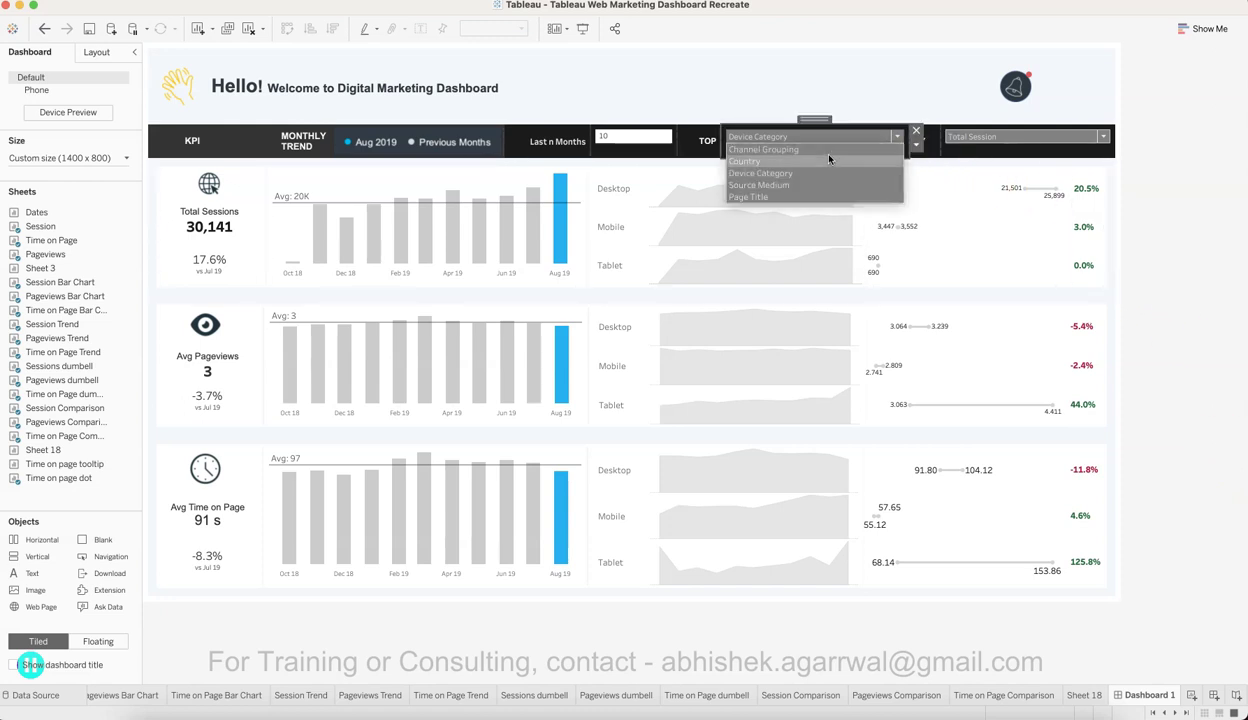
click(830, 162)
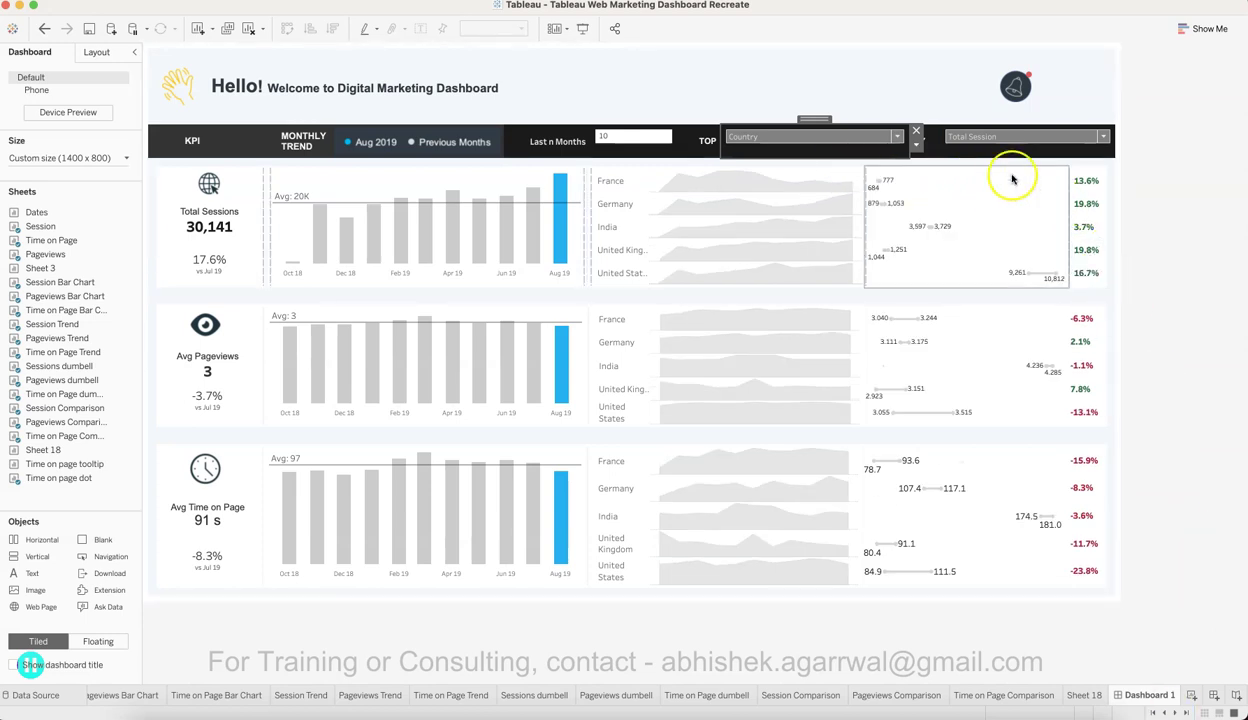
Rank the dashboard's top countries by Total Pageviews
click(1007, 140)
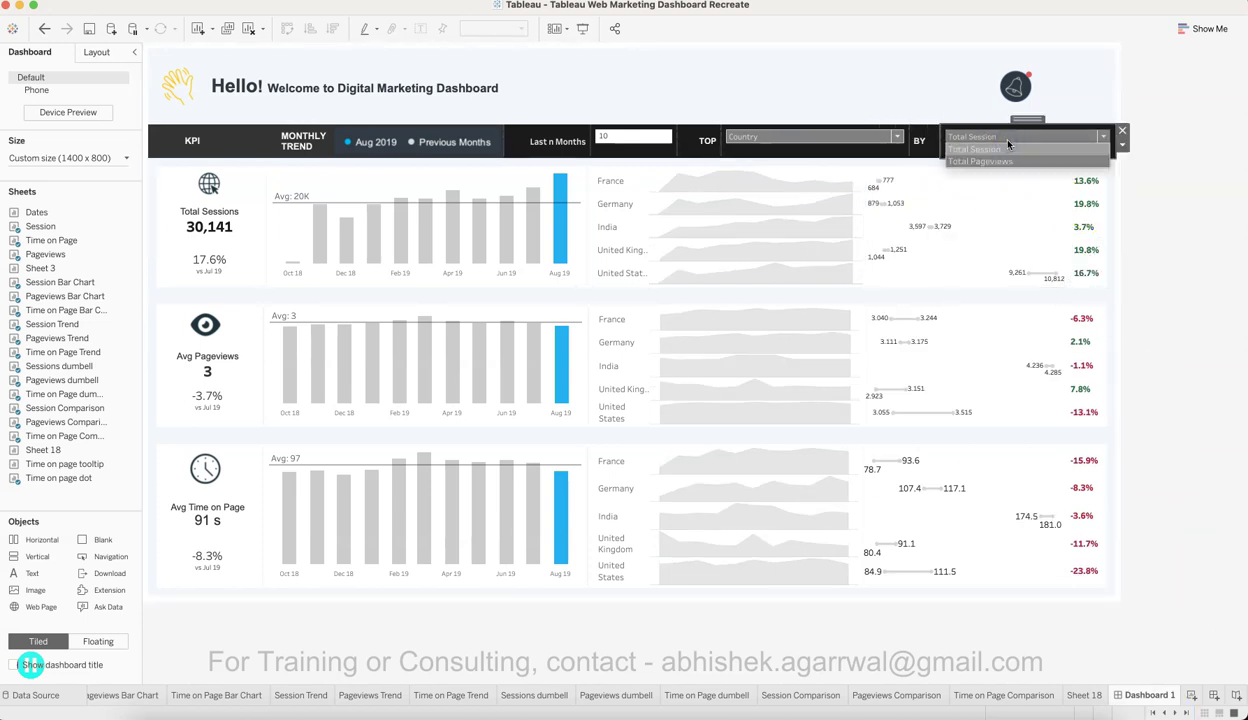
click(1009, 161)
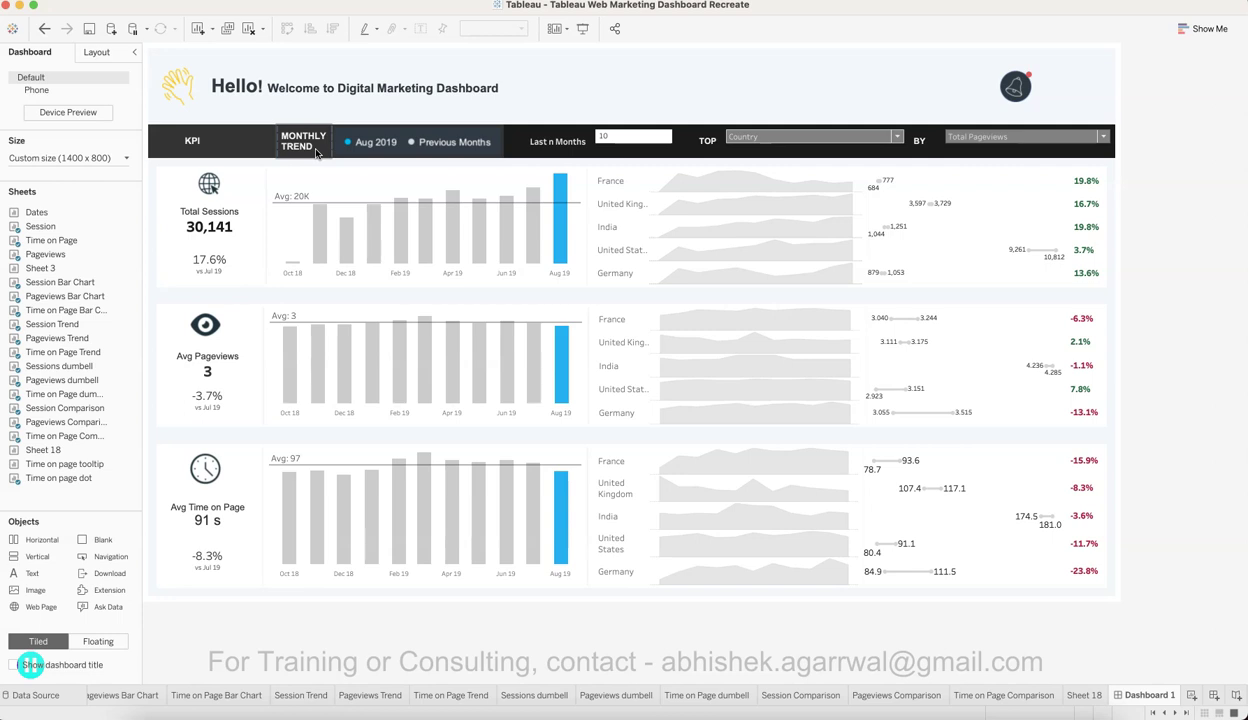
click(632, 140)
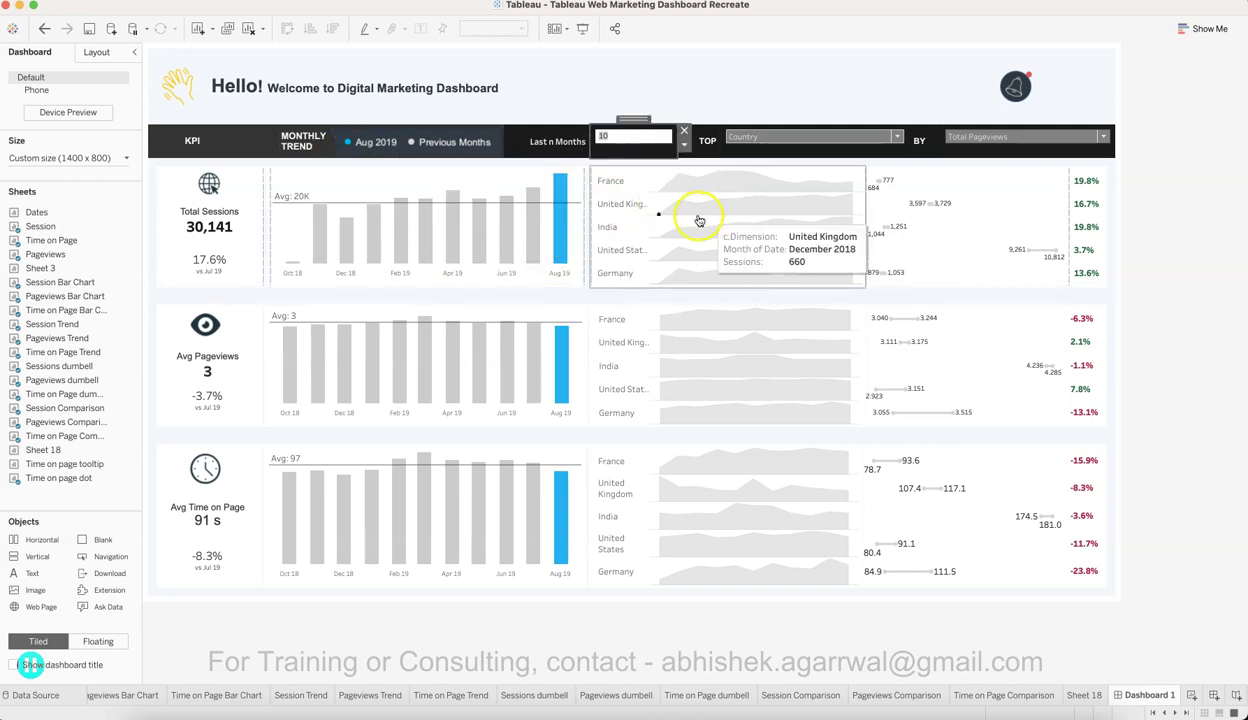
click(1165, 311)
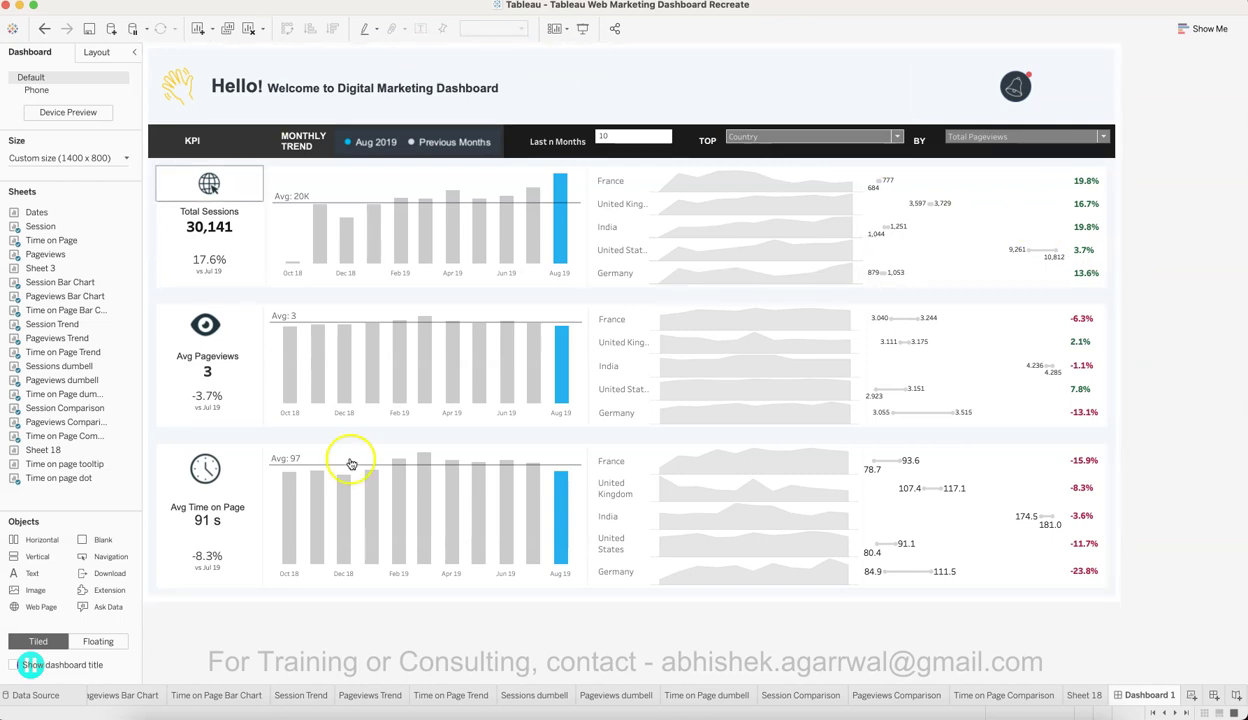
Examine Dashboard 1's layout item hierarchy by expanding its tiled, vertical and horizontal containers, and return to the dashboard's sheet list
click(98, 52)
click(15, 495)
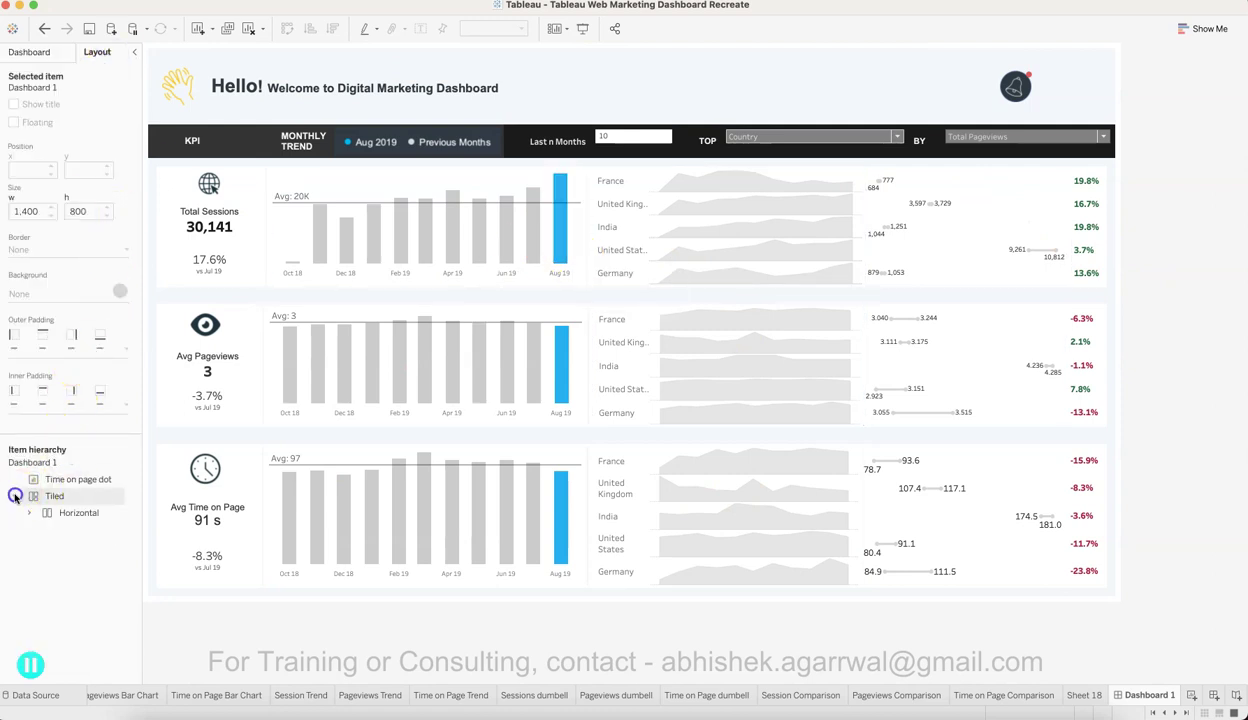
click(28, 512)
click(42, 529)
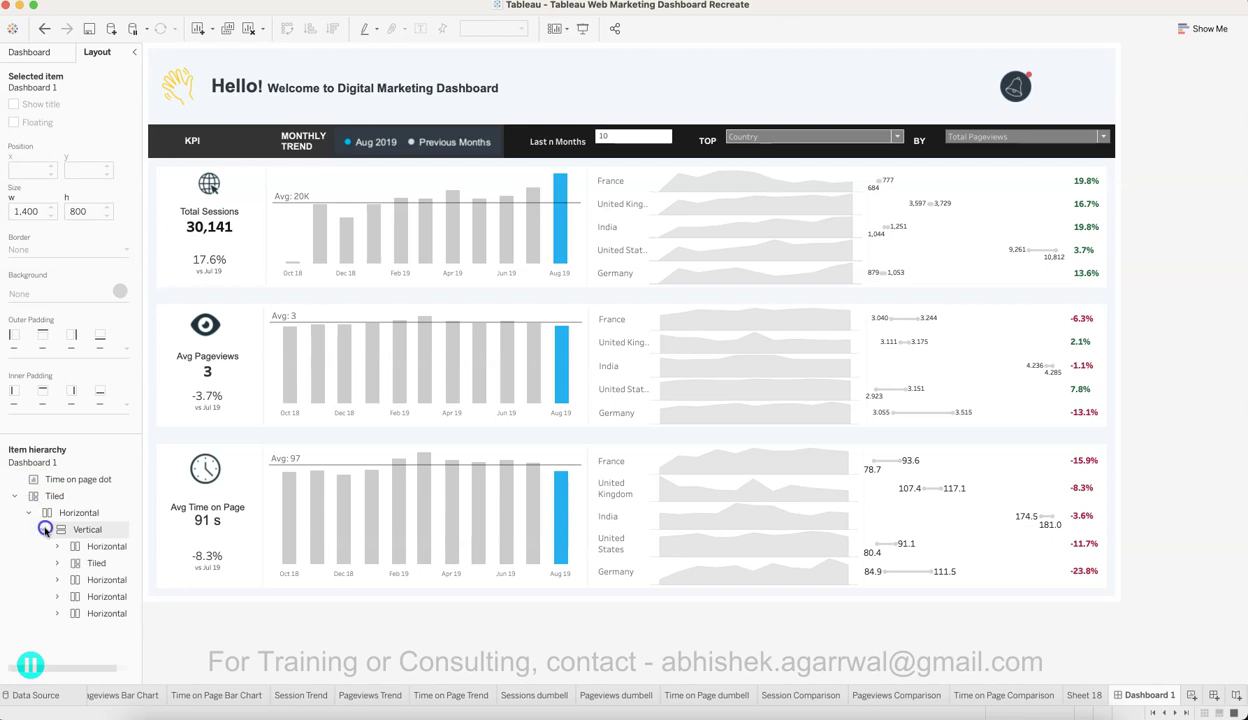
click(57, 546)
scroll(50, 530, down, 1)
click(57, 607)
scroll(45, 607, down, 3)
click(57, 650)
scroll(56, 646, down, 3)
click(57, 650)
scroll(70, 560, down, 3)
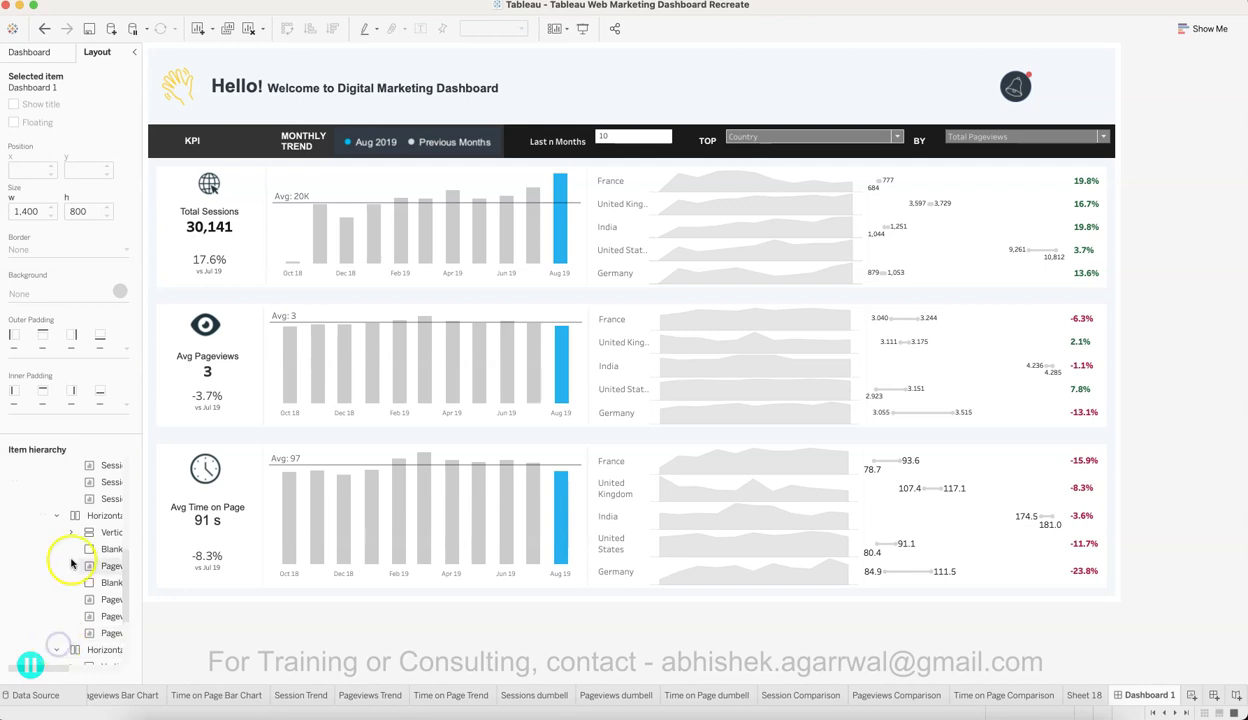
click(21, 55)
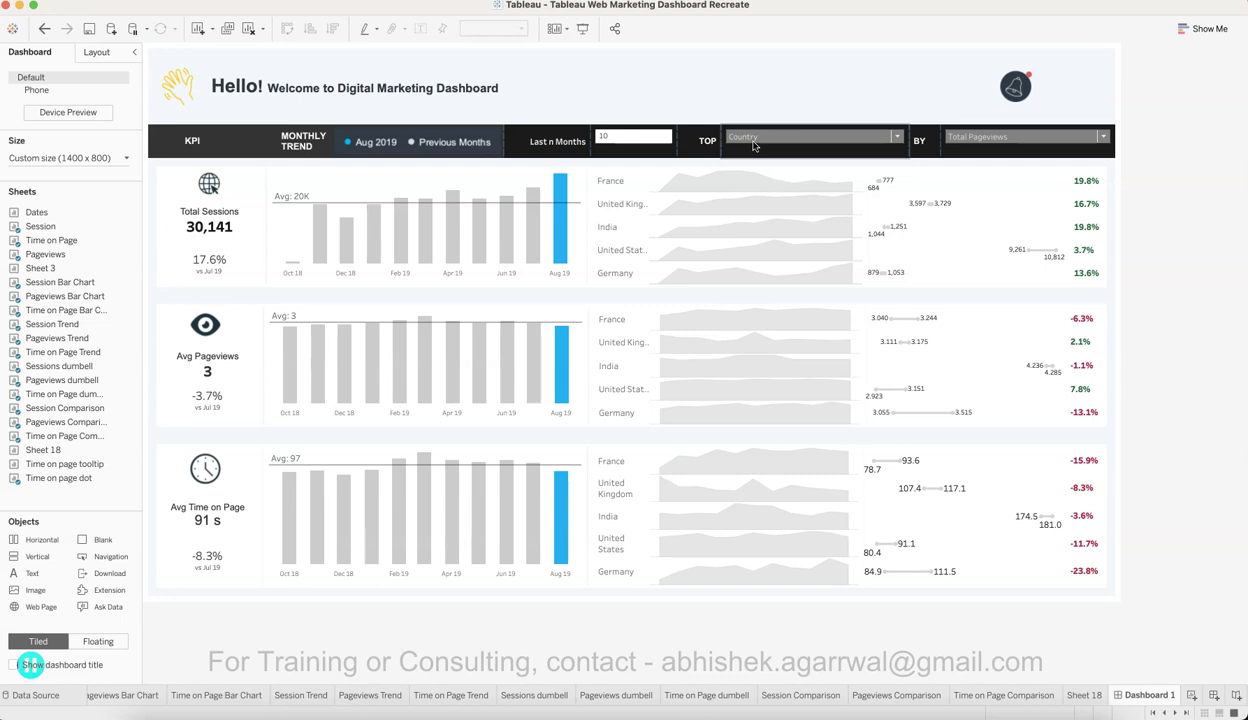
Inspect the eye and clock icon images in the dashboard's Avg Pageviews and Avg Time on Page KPI sections
click(497, 637)
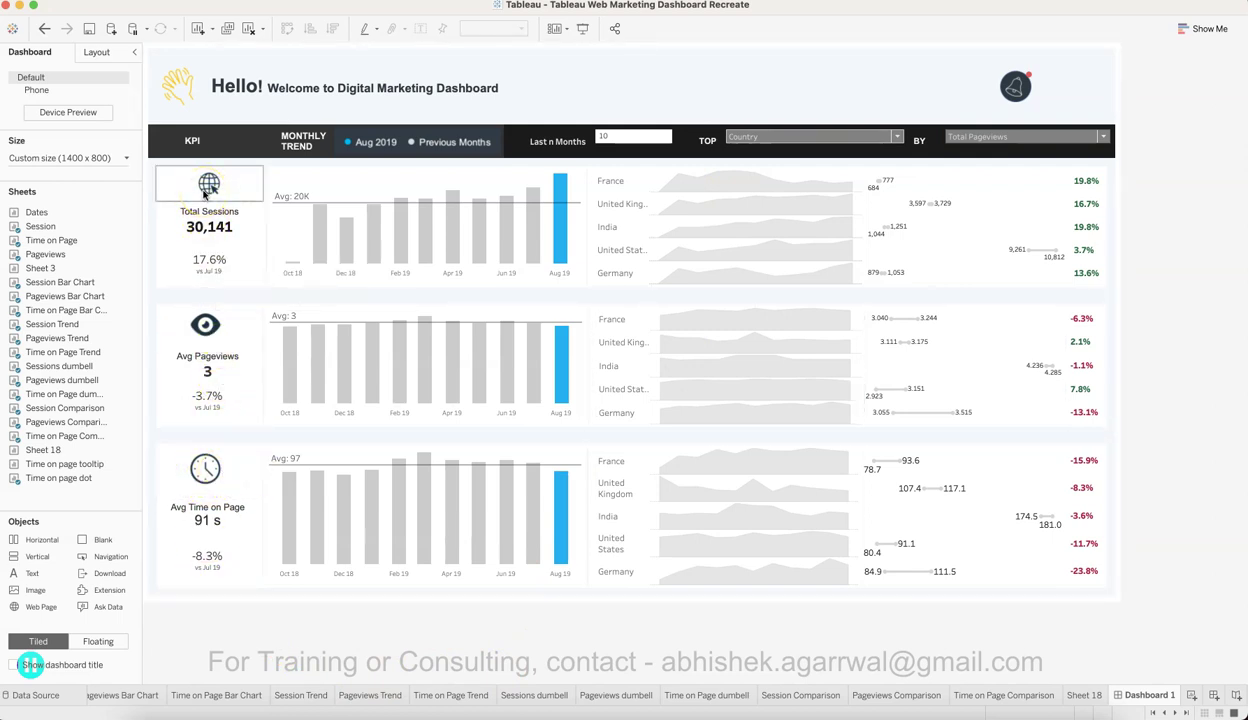
click(206, 324)
click(205, 470)
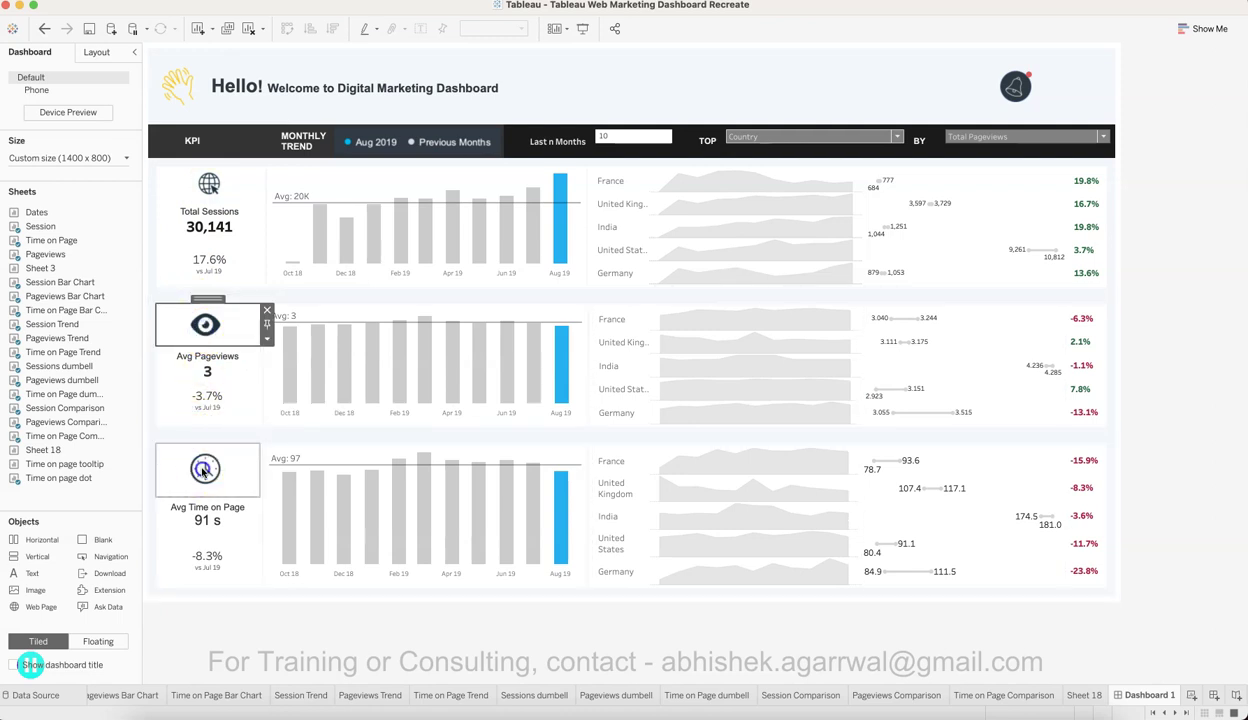
click(281, 621)
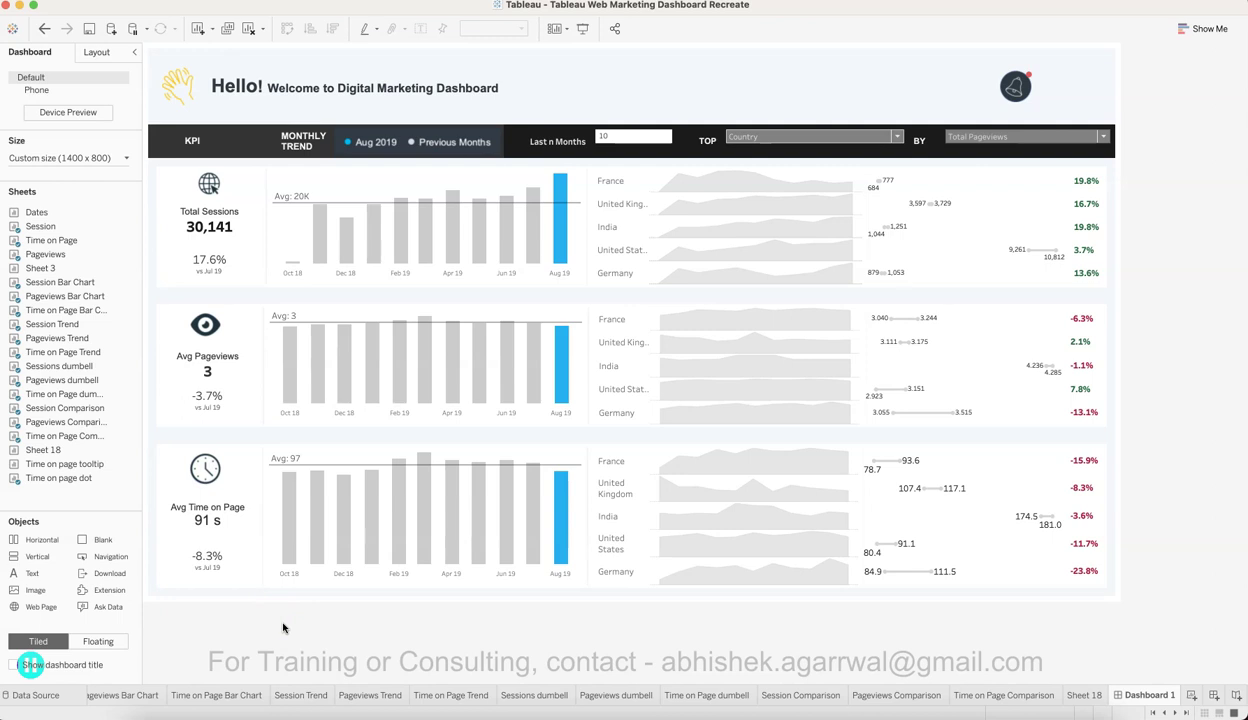
mouse_move(197, 697)
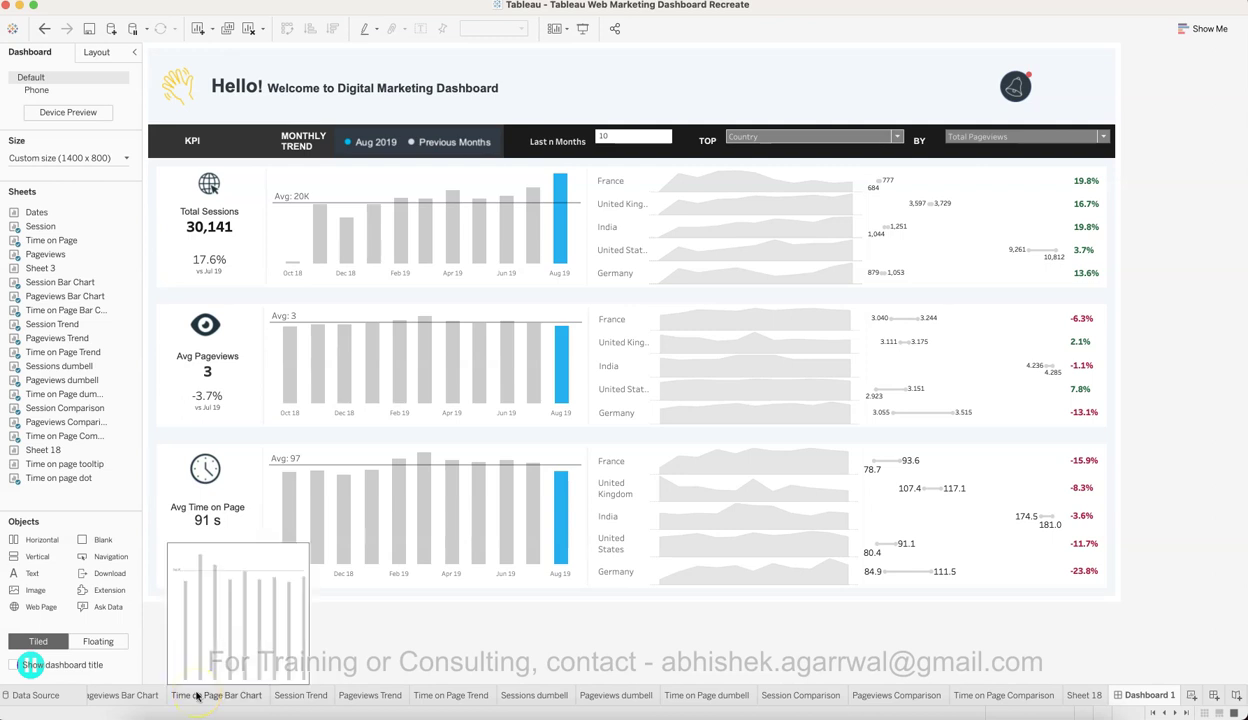